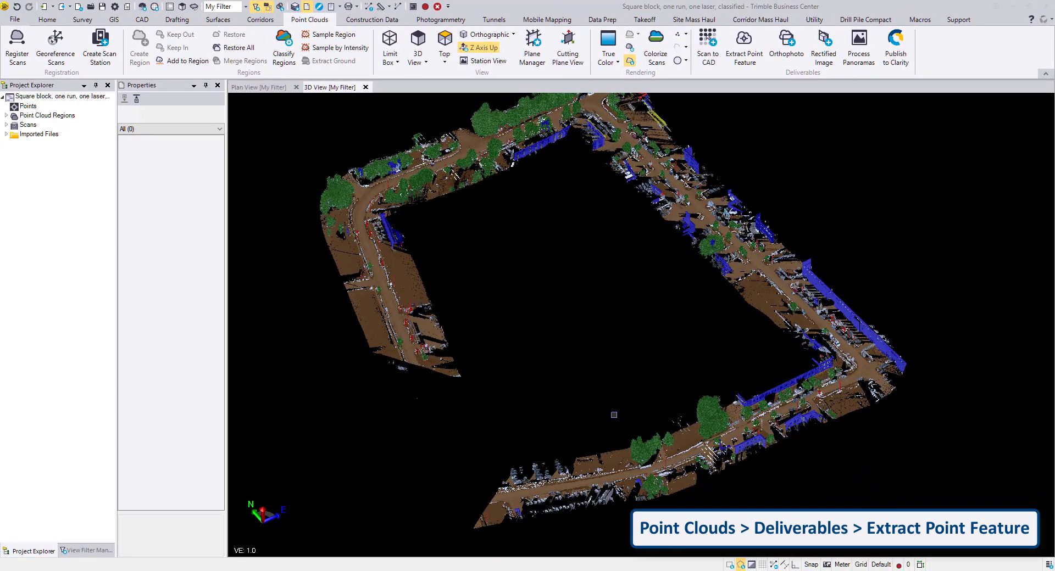
Pan and zoom the 3D view in on one tree-lined street corner of the square-block cloud.
middle_drag(311, 482, 311, 339)
scroll(702, 358, up, 10)
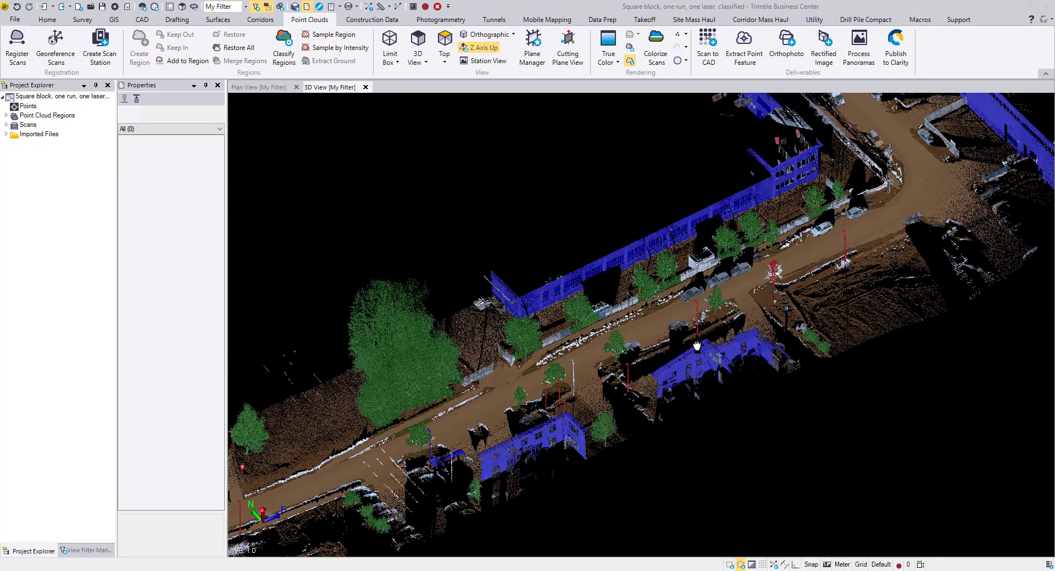
Crop the cloud to a short street stretch by pulling the limit box's east and west faces inward.
middle_drag(702, 358, 695, 341)
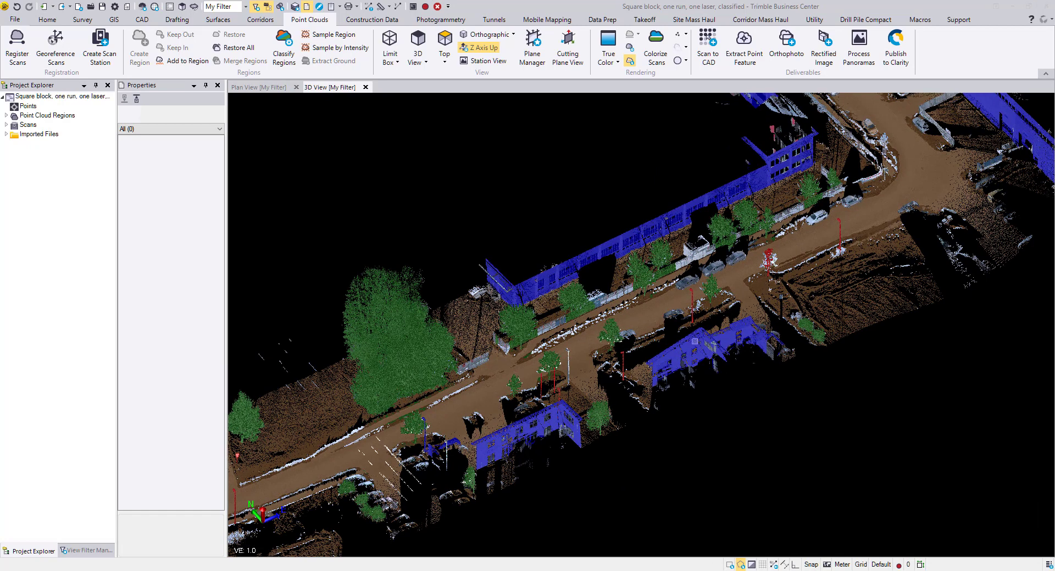
click(389, 44)
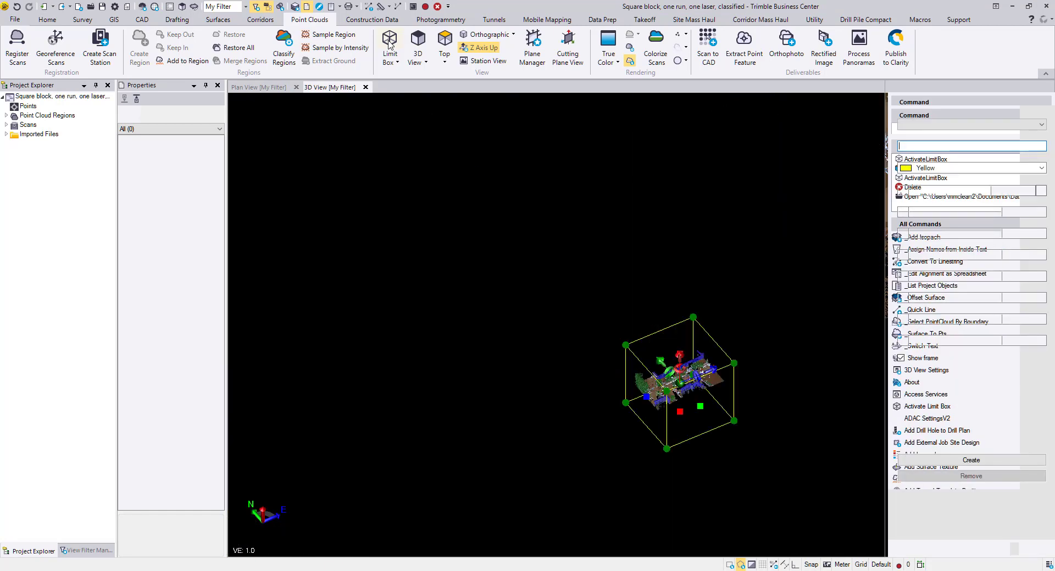
scroll(696, 391, up, 6)
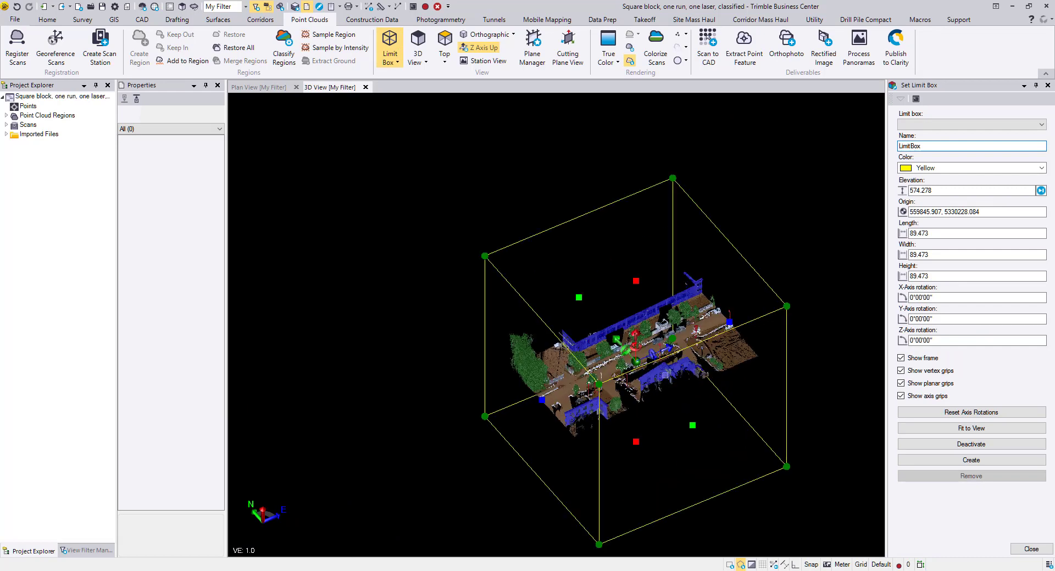
drag(792, 271, 714, 303)
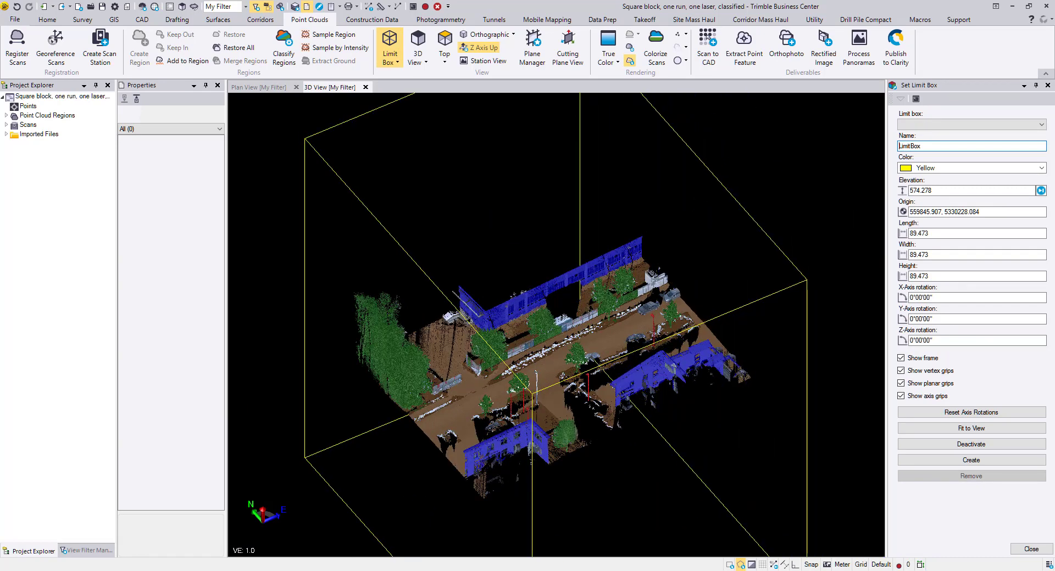
drag(418, 426, 487, 397)
scroll(523, 405, up, 3)
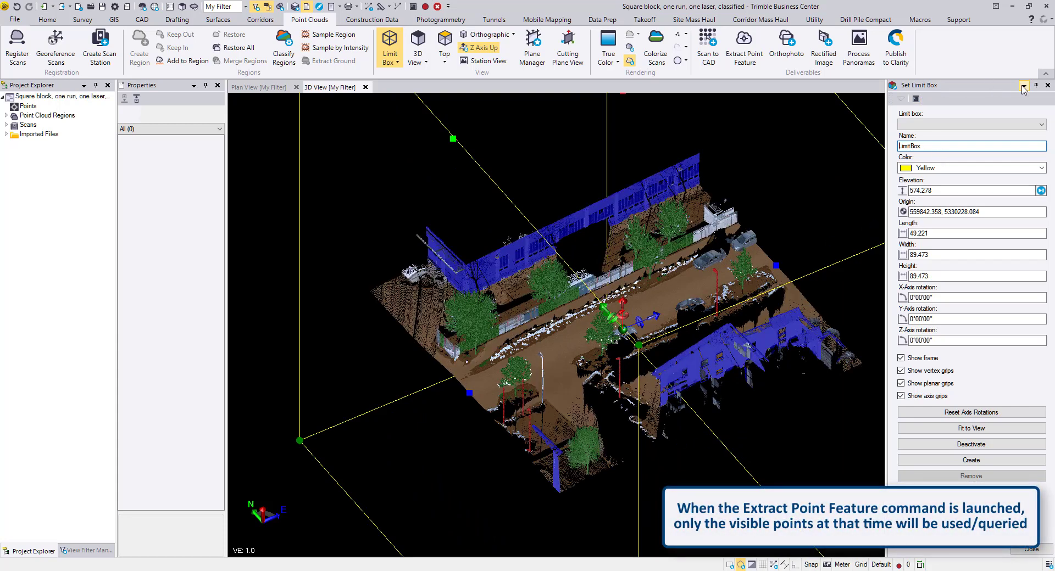
click(1047, 86)
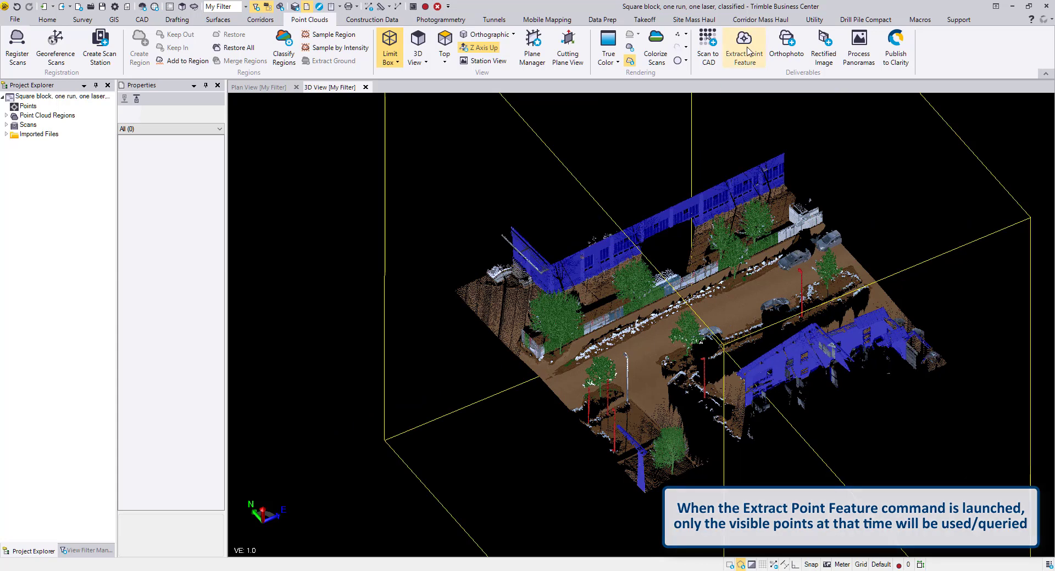
click(745, 44)
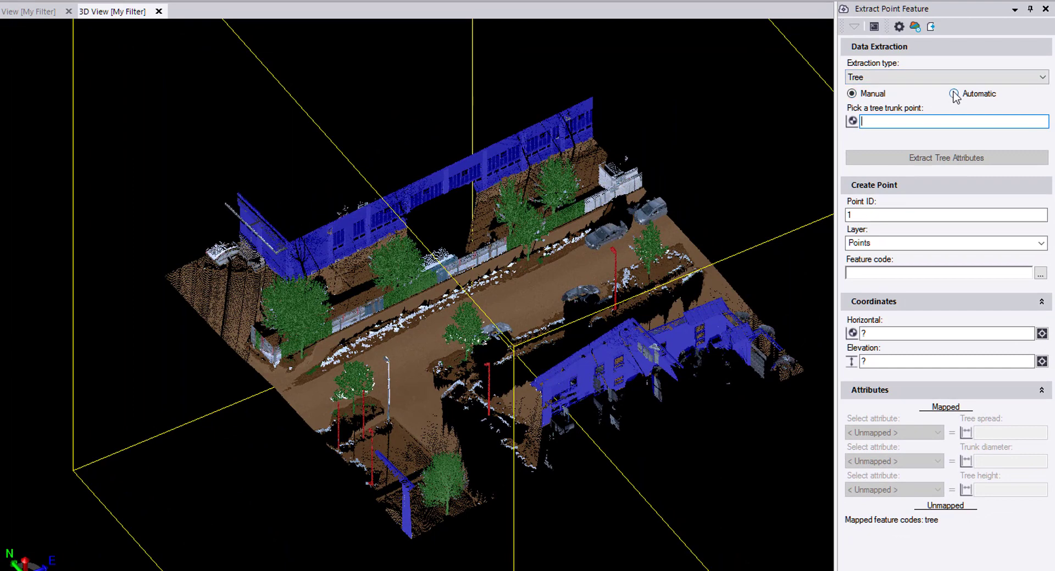
Automatically extract all trees with feature code 'tree' and their attributes as points 1–10.
click(954, 94)
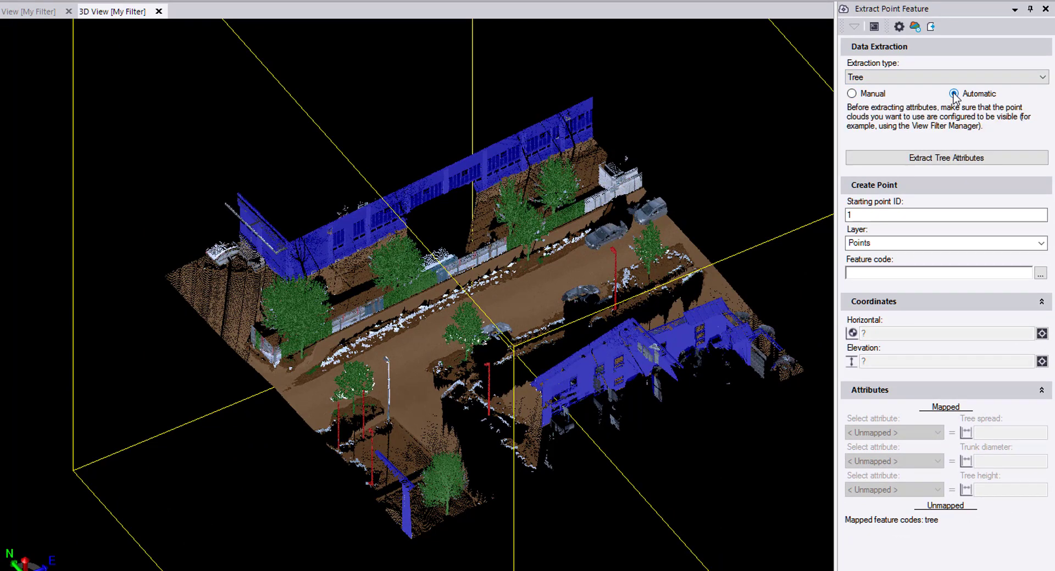
click(926, 273)
text(tree)
key(Return)
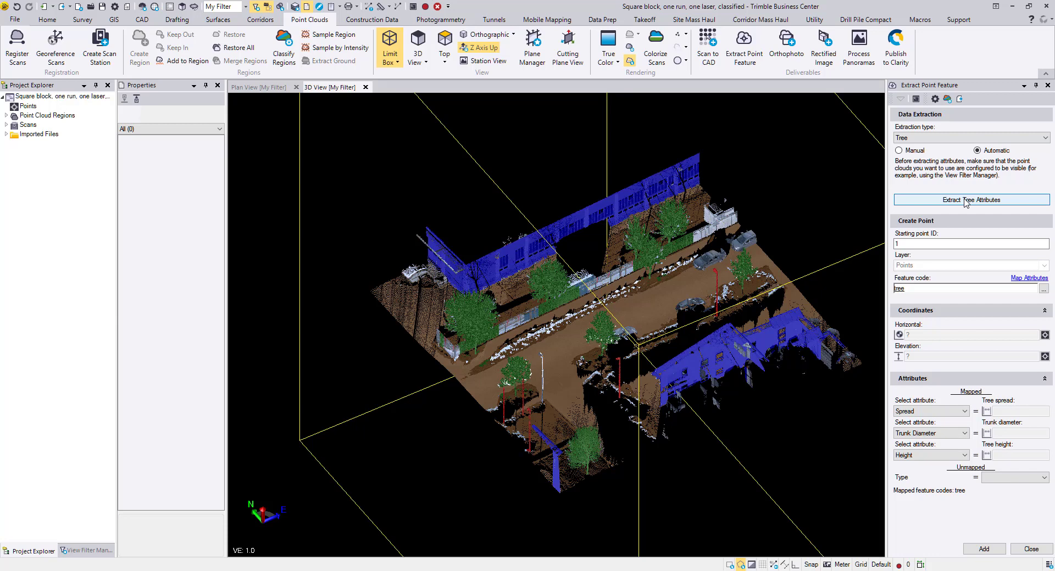
click(966, 200)
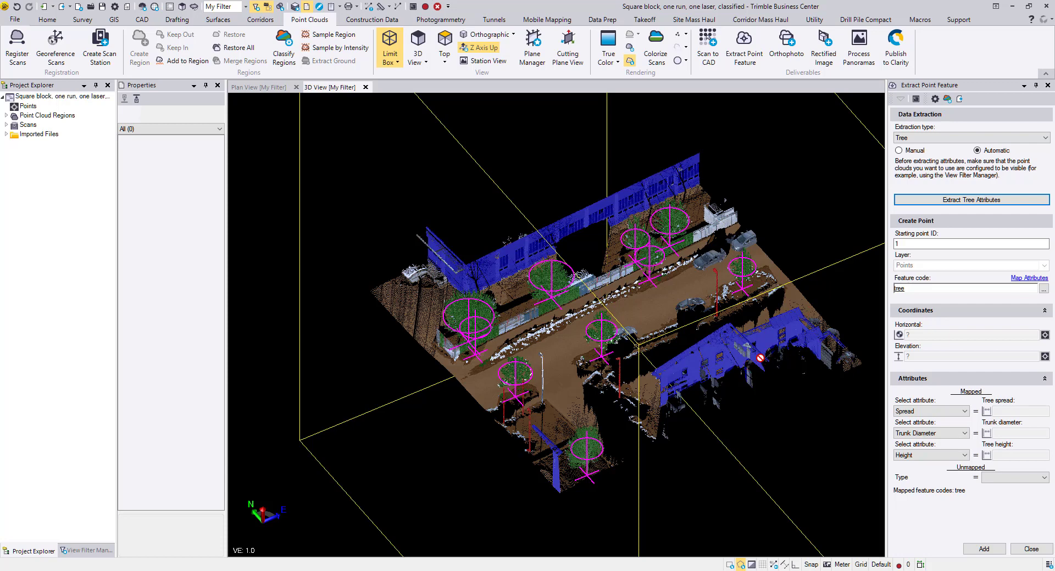
click(984, 550)
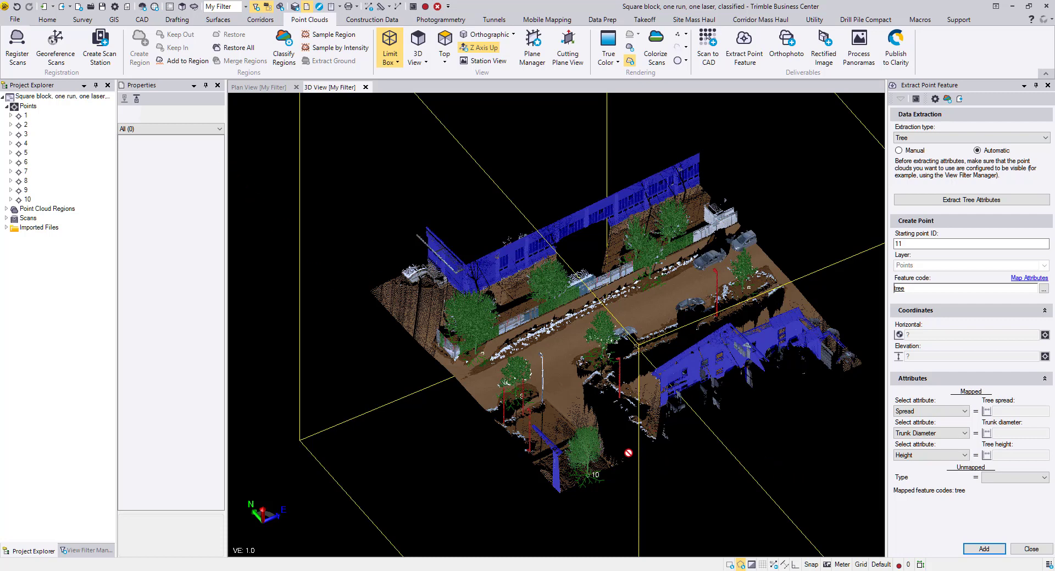
Switch to Manual extraction, zoom in on tree point 10 and delete it.
click(900, 150)
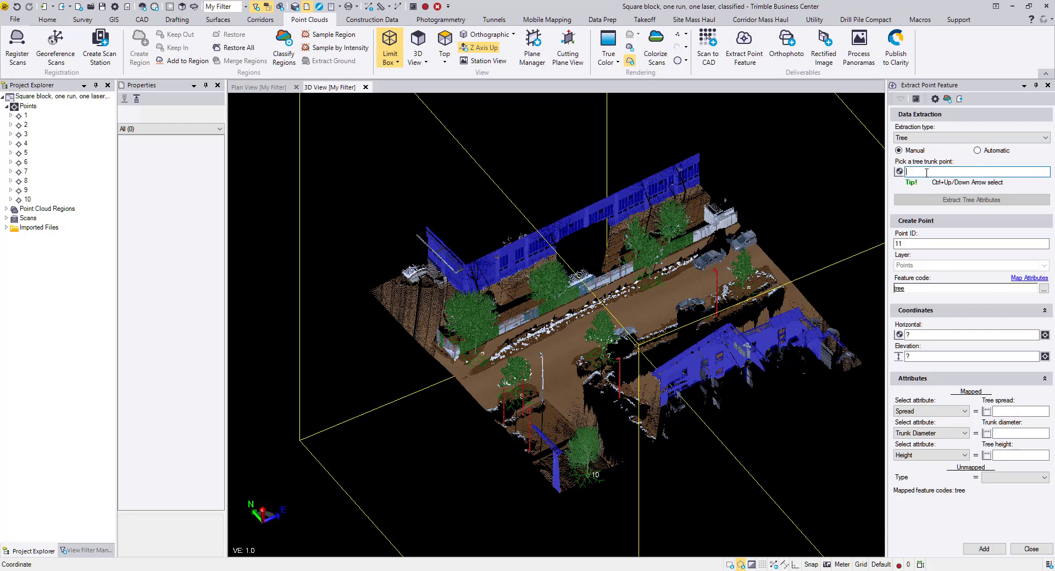
key(ctrl+Up)
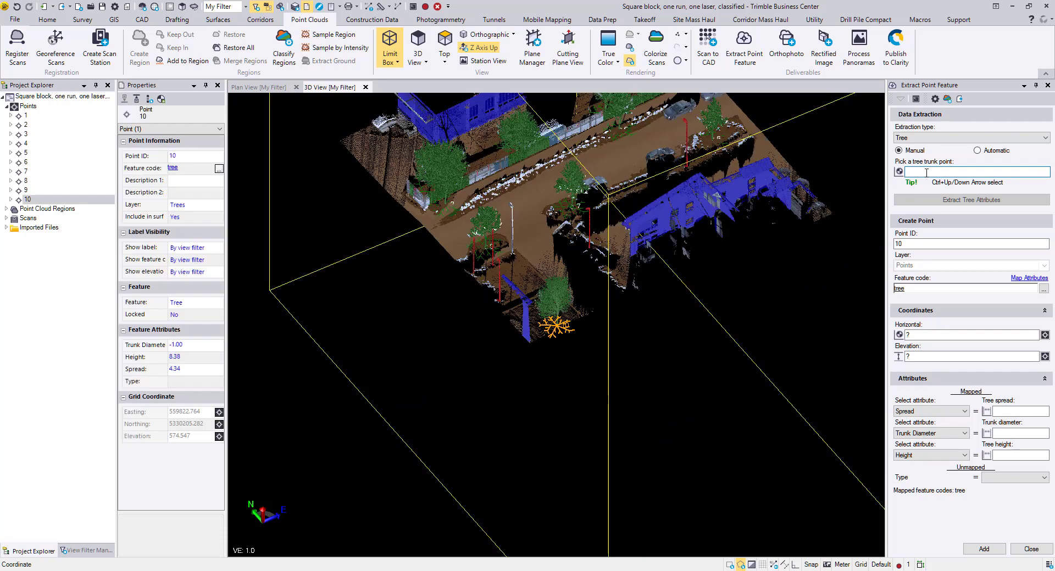
scroll(559, 311, up, 3)
middle_drag(572, 309, 612, 302)
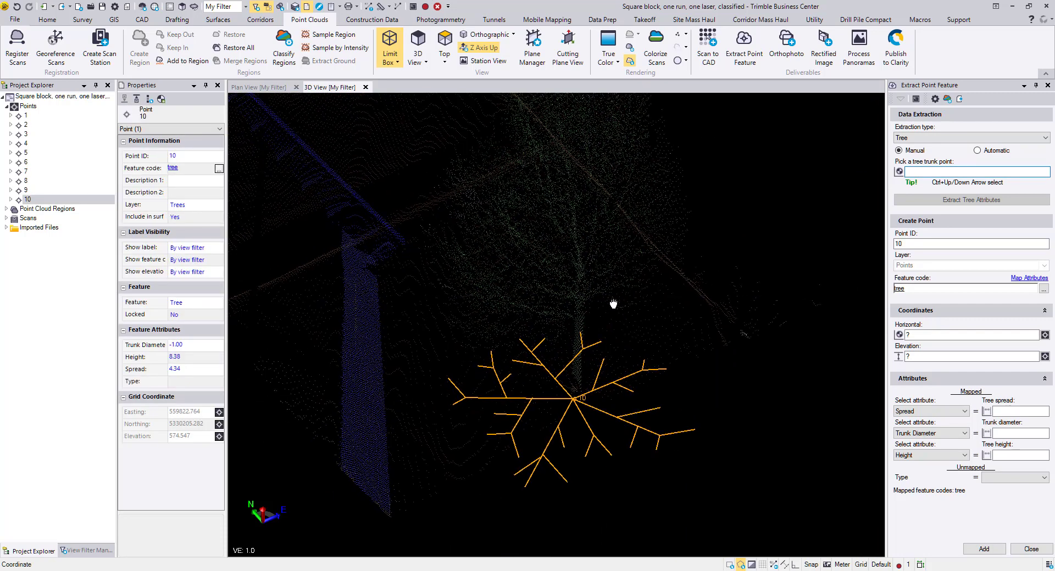
scroll(628, 309, down, 1)
scroll(621, 331, up, 1)
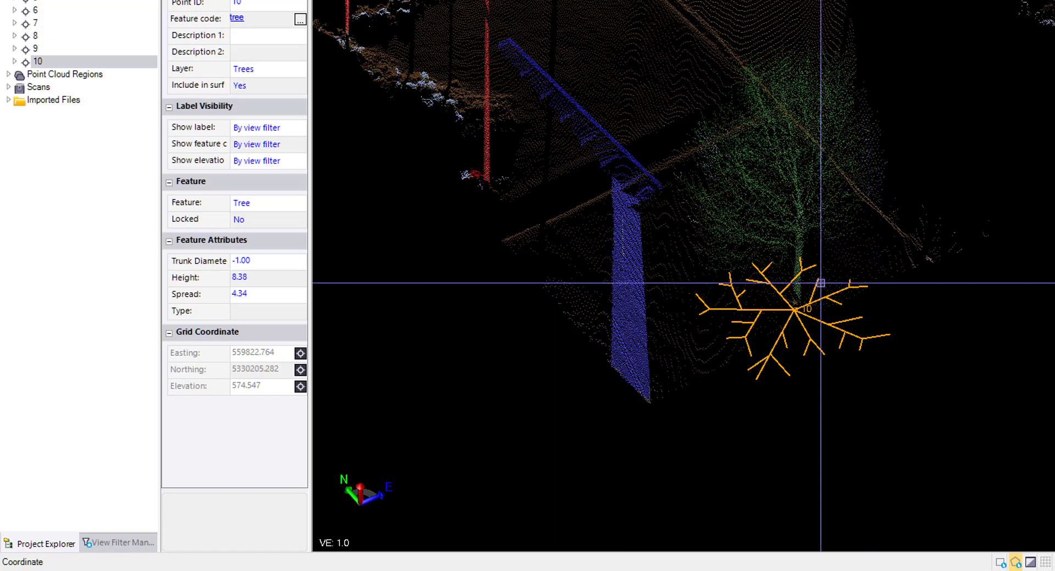
key(ctrl+z)
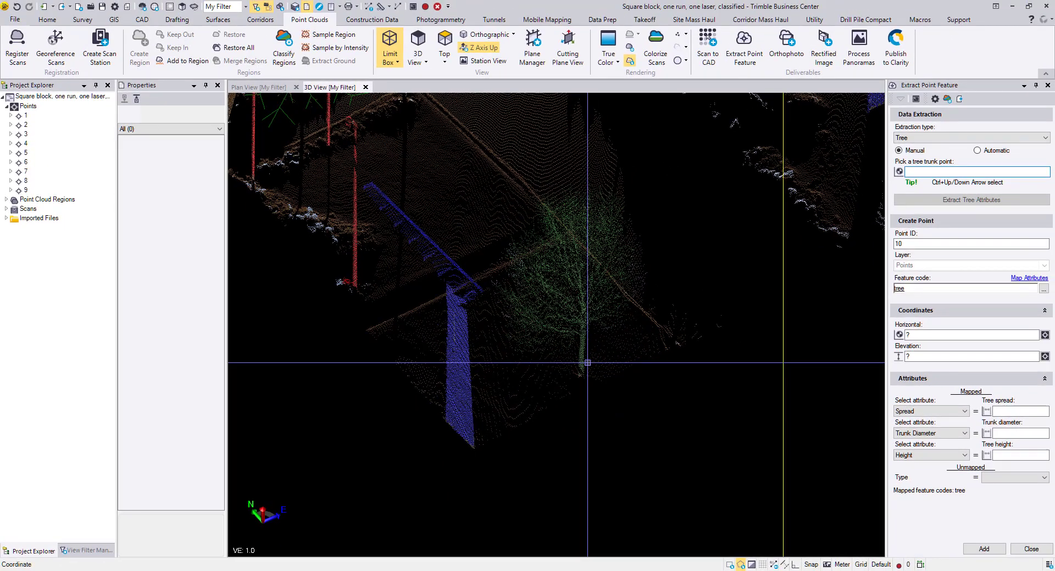
Re-extract that tree from its trunk with spread widened to 5.493 and add it as point 10.
click(584, 362)
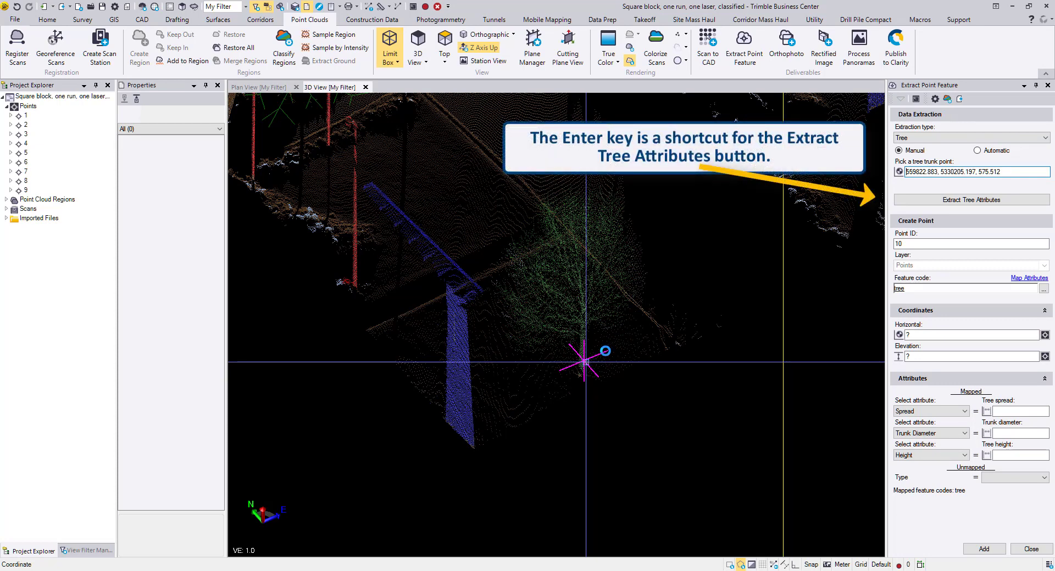
key(Return)
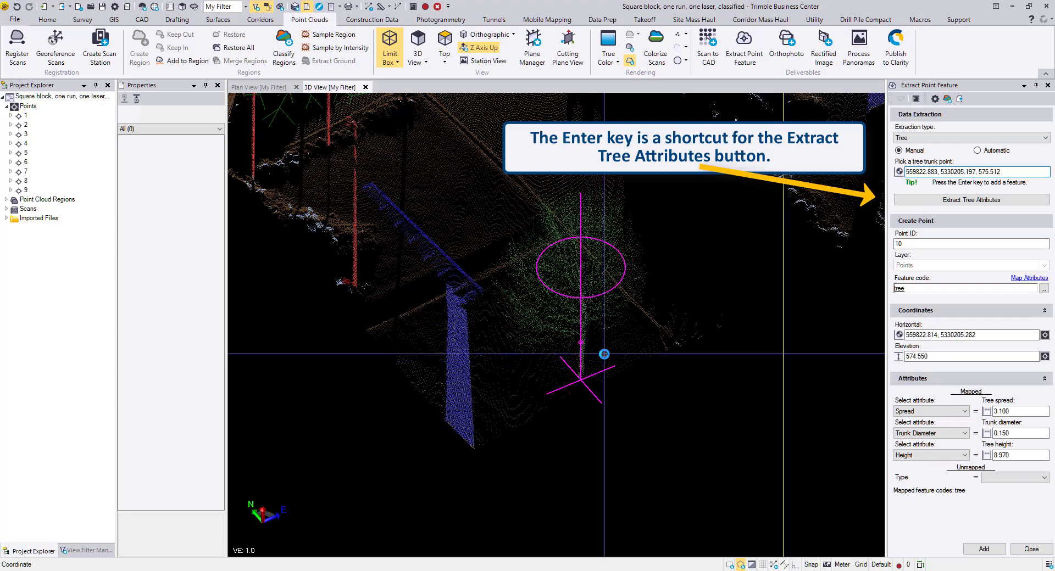
mouse_move(604, 354)
middle_down()
mouse_move(571, 351)
mouse_move(537, 388)
middle_up()
click(1021, 411)
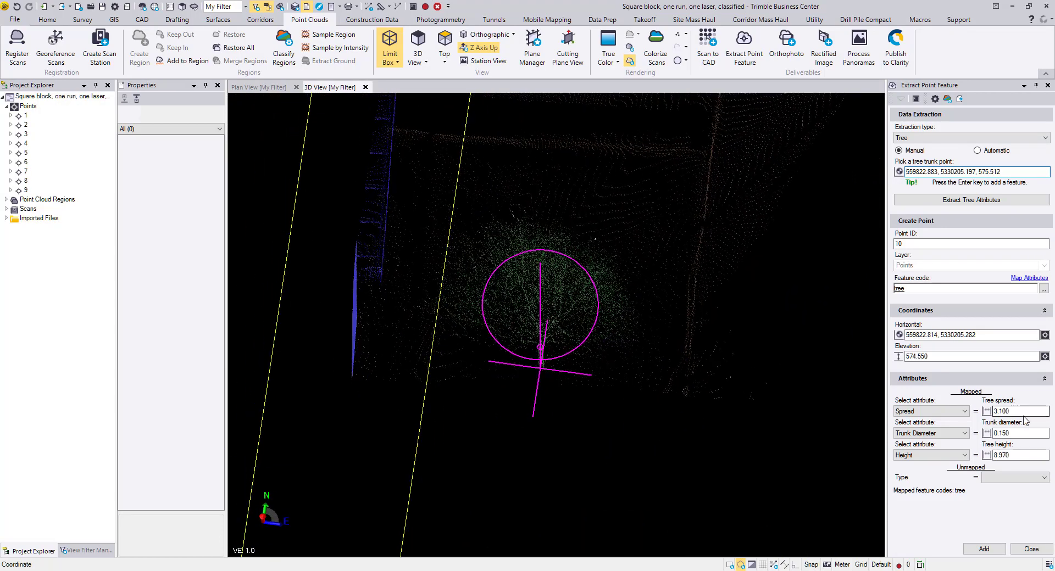
click(629, 334)
click(428, 320)
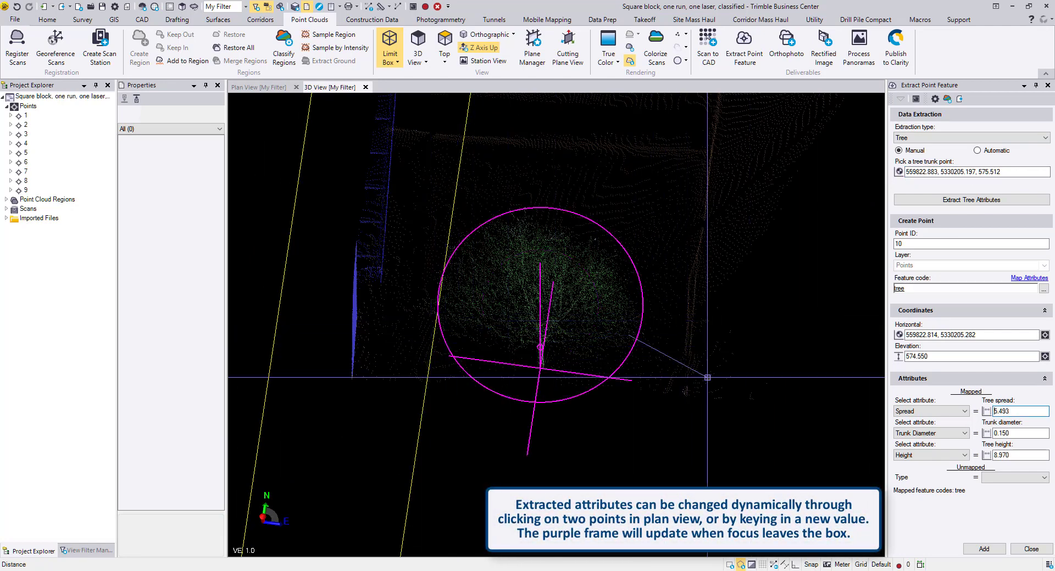
click(984, 550)
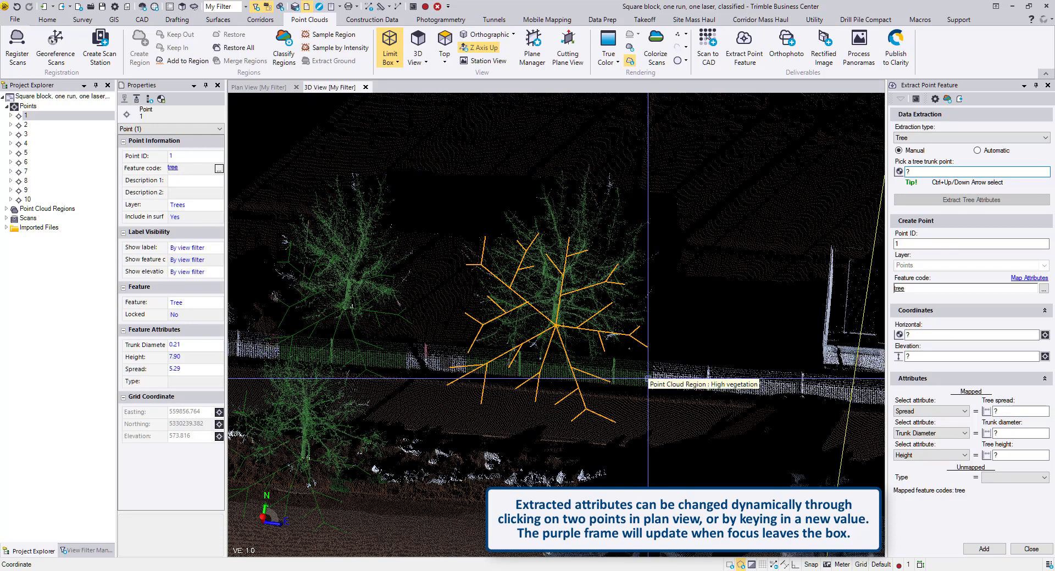
Step through tree points 2 to 9, orbiting around each tree to review its fit.
key(ctrl+Down)
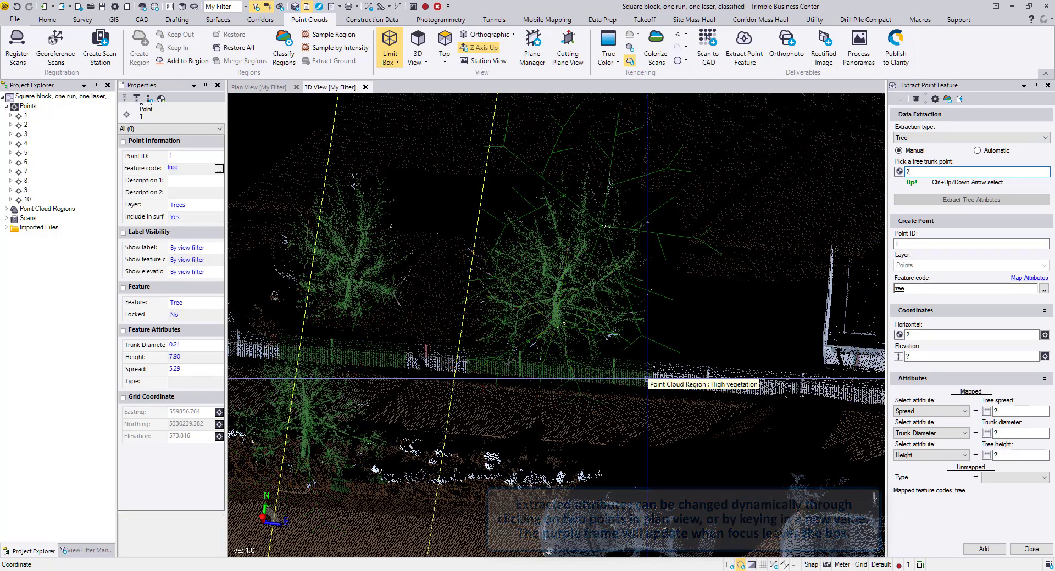
key(ctrl+Down)
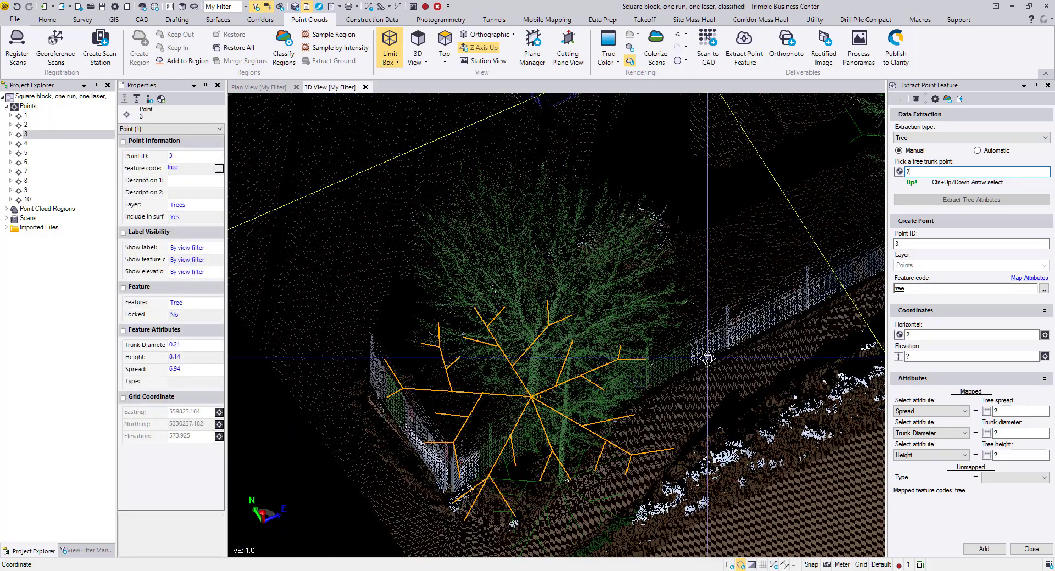
key(ctrl+Down)
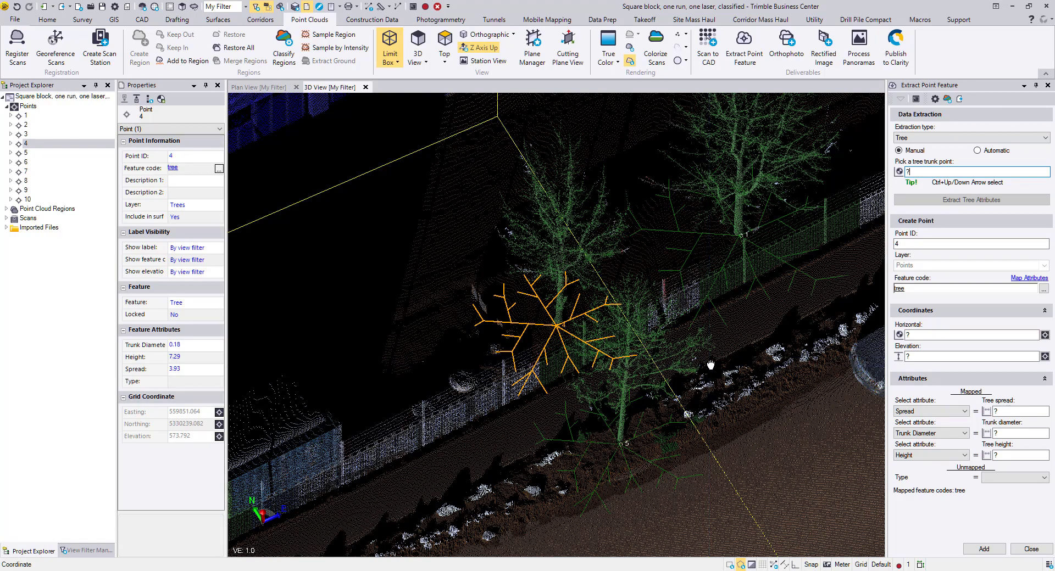
middle_drag(707, 359, 740, 347)
key(ctrl+Down)
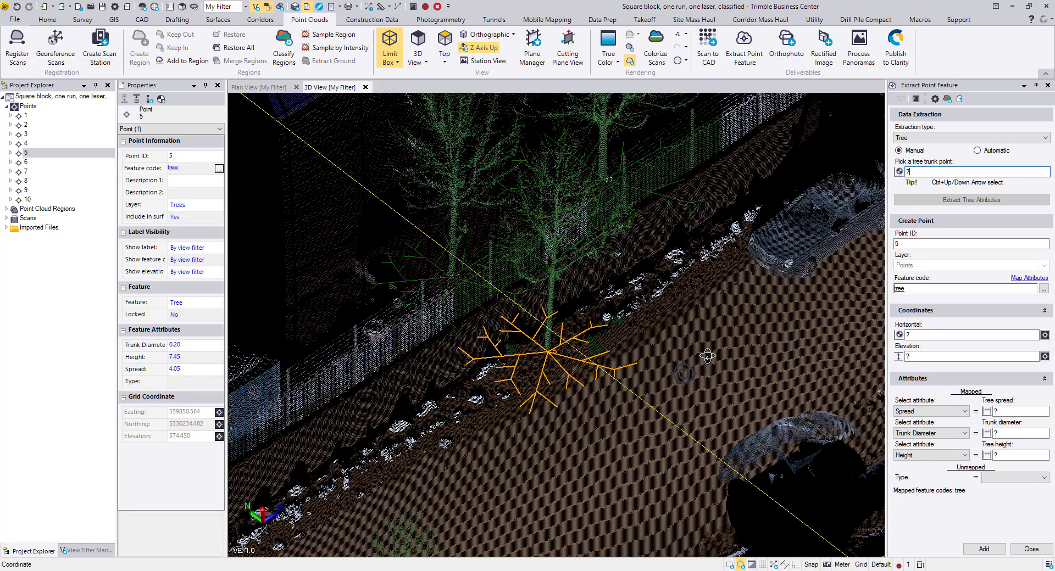
key(ctrl+Down)
shift+middle_drag(666, 422, 679, 431)
key(ctrl+Down)
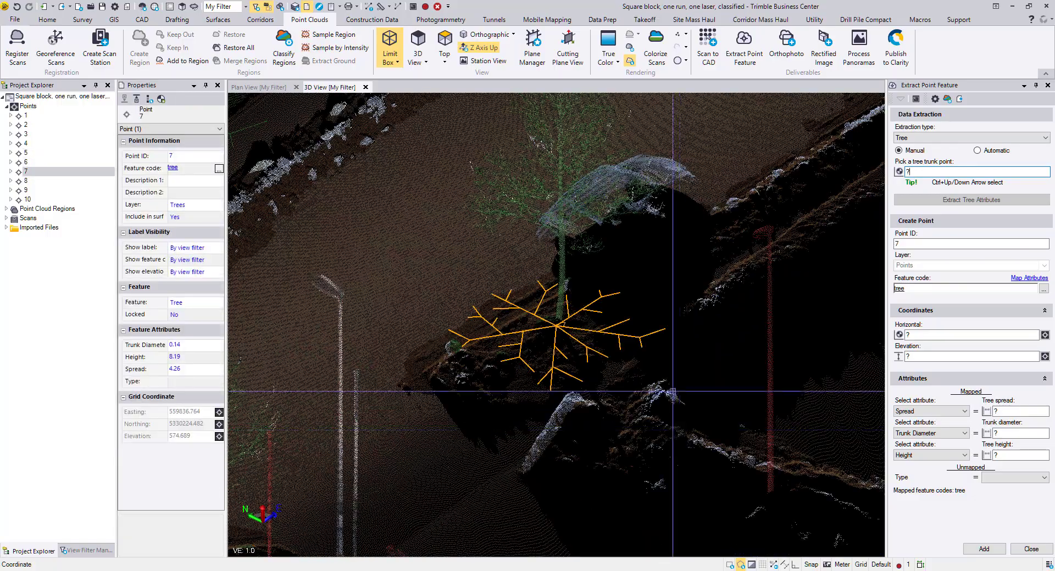
shift+middle_drag(651, 388, 647, 378)
key(ctrl+Down)
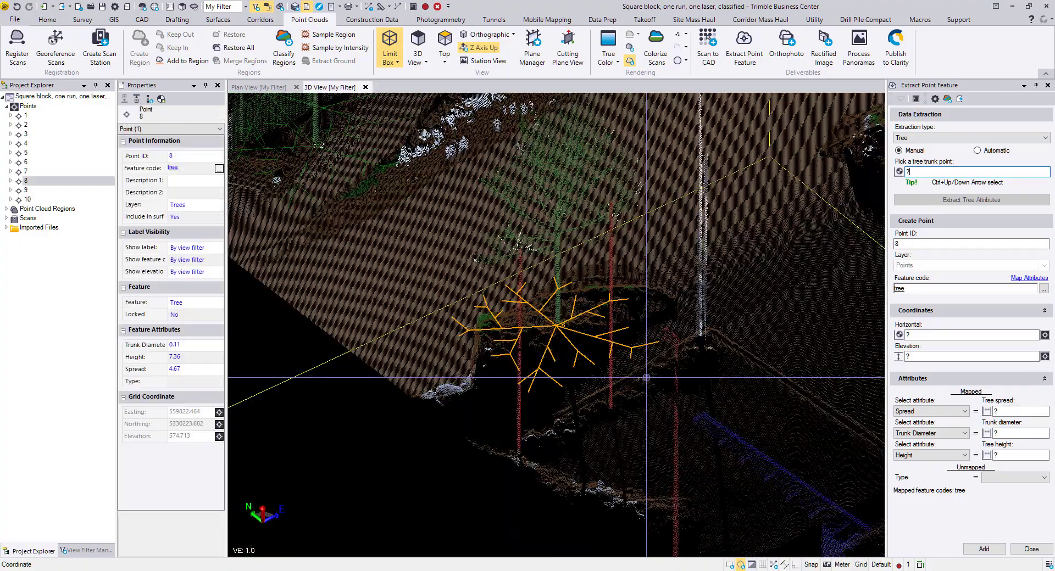
key(ctrl+Down)
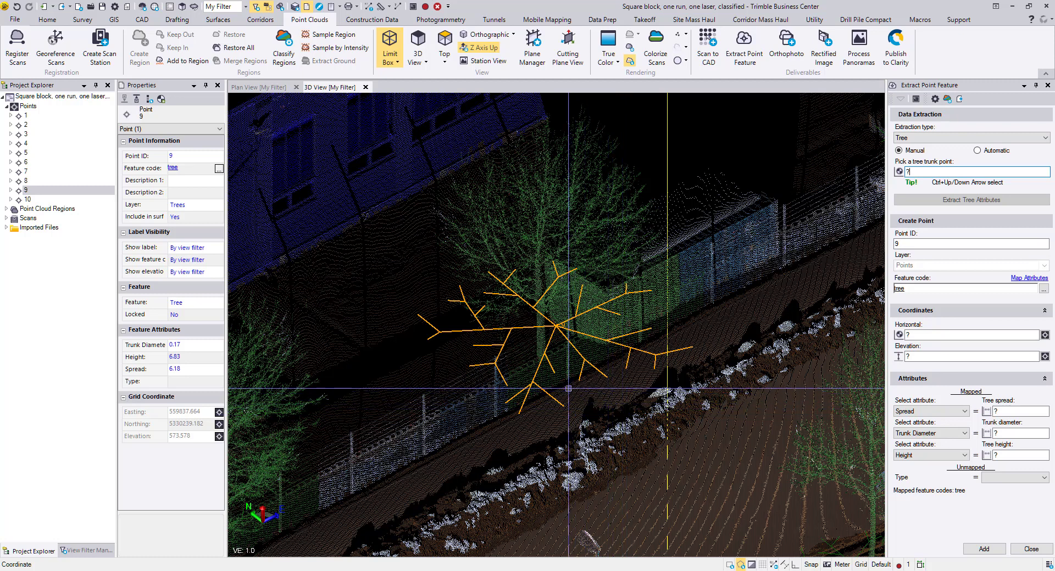
Replace point 9 with a re-extracted tree: spread 5.700, diameter 0.200, height 7.010.
key(Delete)
click(542, 321)
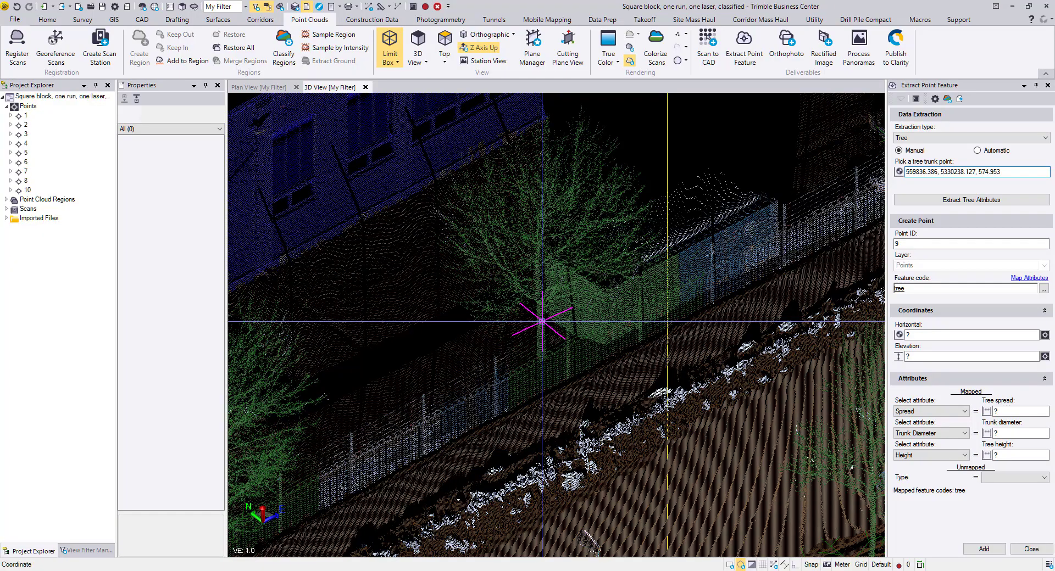
mouse_move(549, 335)
middle_down()
mouse_move(533, 378)
mouse_move(552, 334)
middle_up()
key(Return)
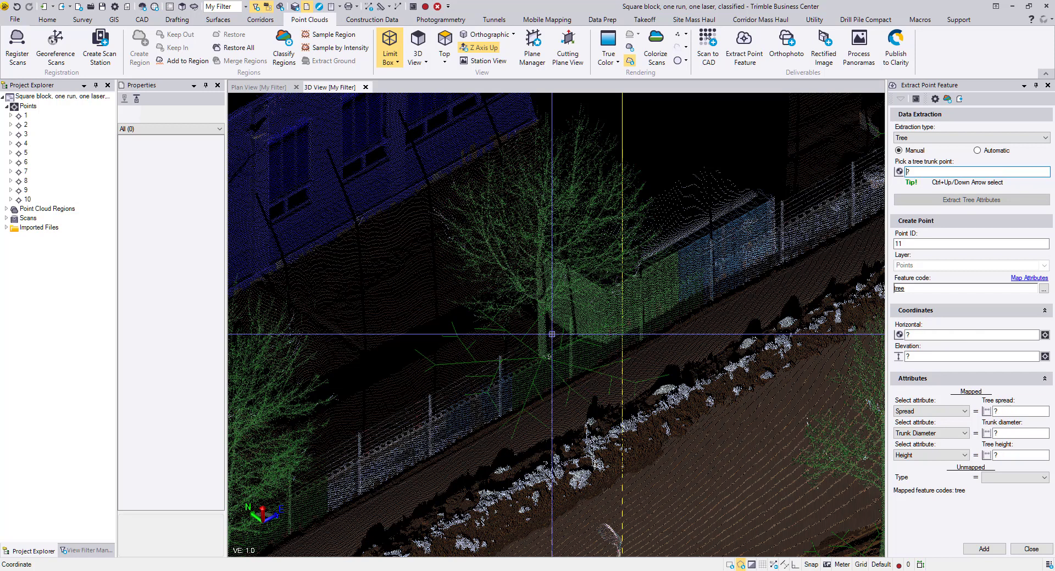
key(ctrl+Up)
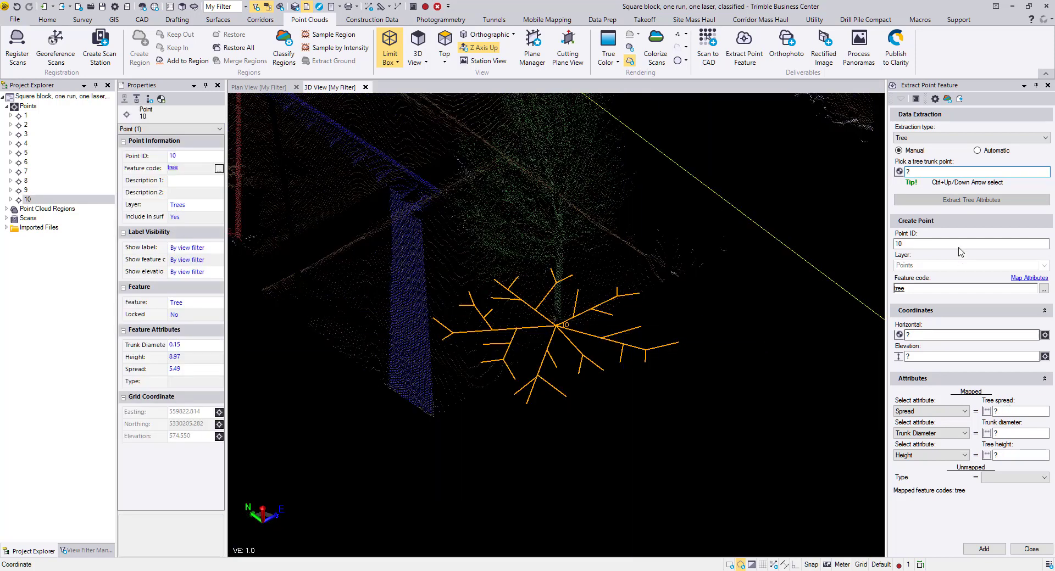
Set extraction to Pole with code 'pole', mapping the Pole Diameter and Height attributes.
click(951, 138)
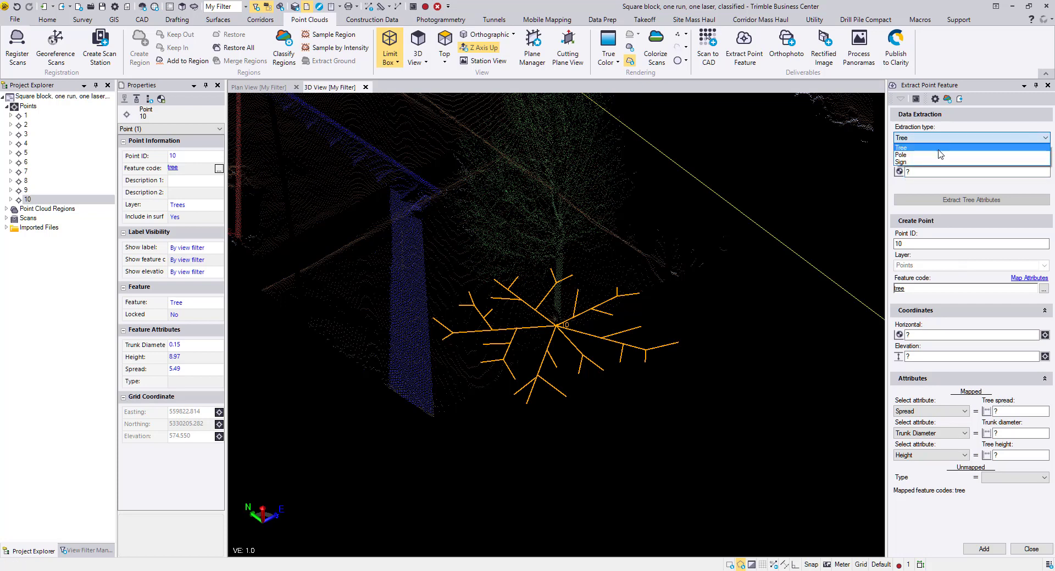
click(940, 155)
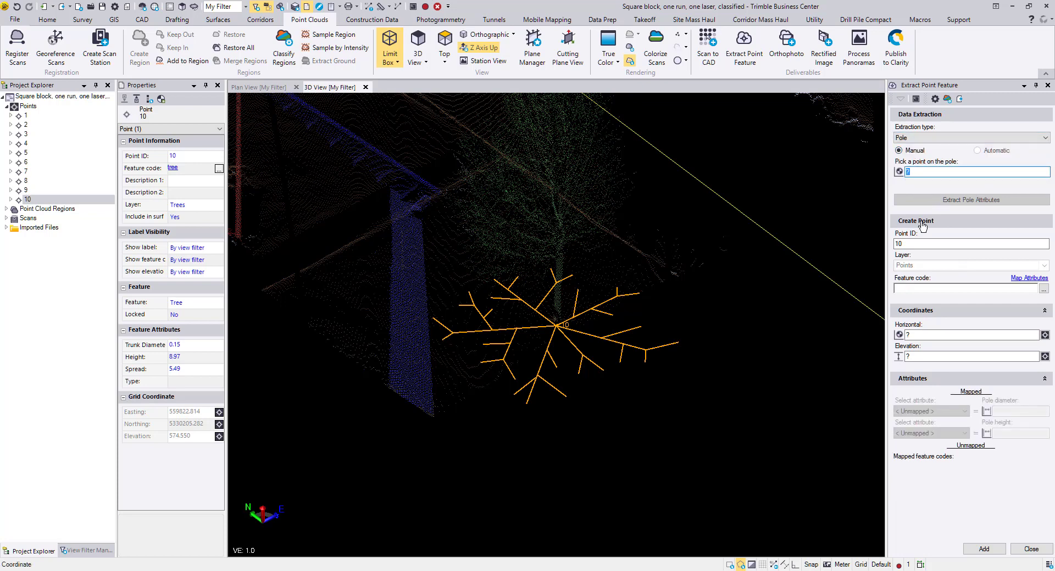
click(920, 244)
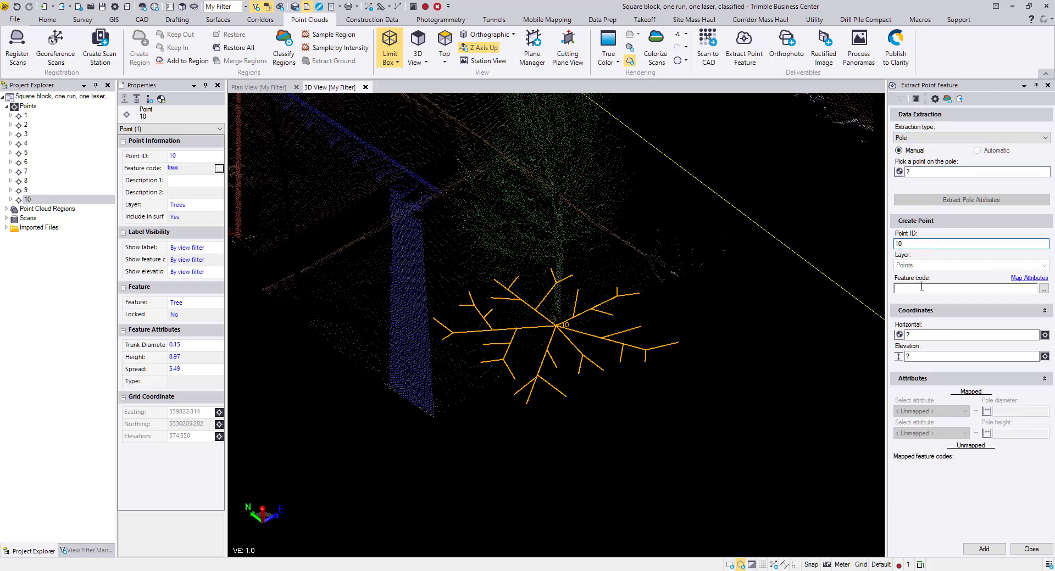
text(pole)
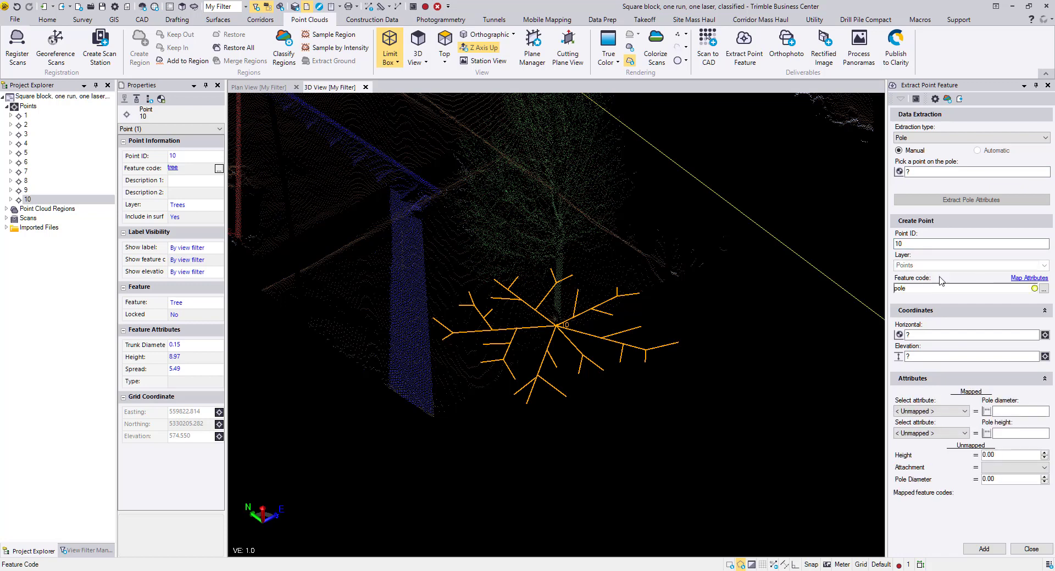
click(928, 243)
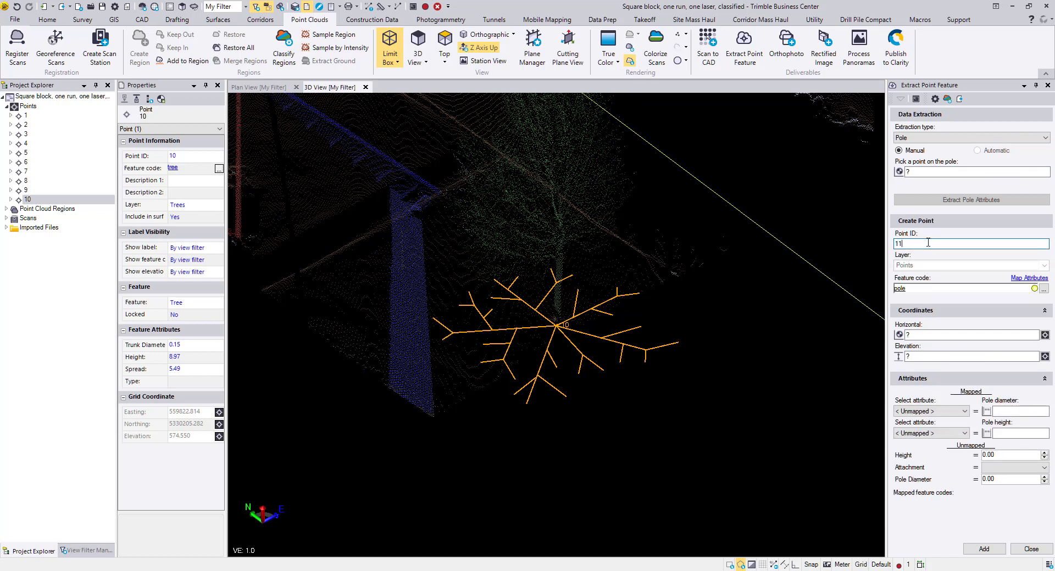
click(934, 412)
click(932, 435)
click(933, 434)
click(929, 452)
scroll(503, 239, down, 4)
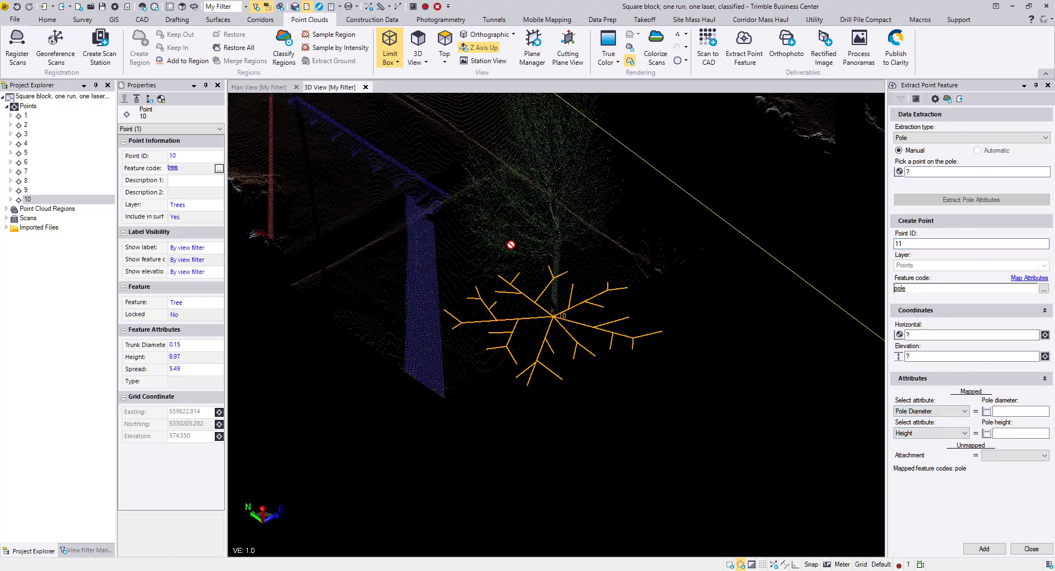
middle_drag(496, 228, 483, 292)
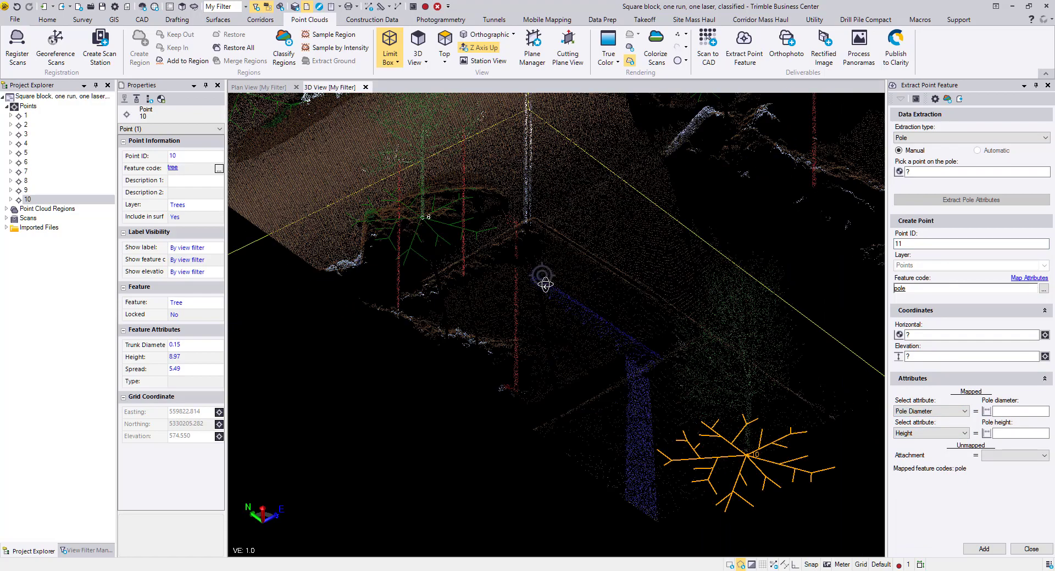
scroll(552, 291, up, 3)
shift+middle_drag(551, 291, 512, 263)
Extract the first pole, correct its diameter to 0.120 (height 8.160), and add it as point 11.
click(929, 172)
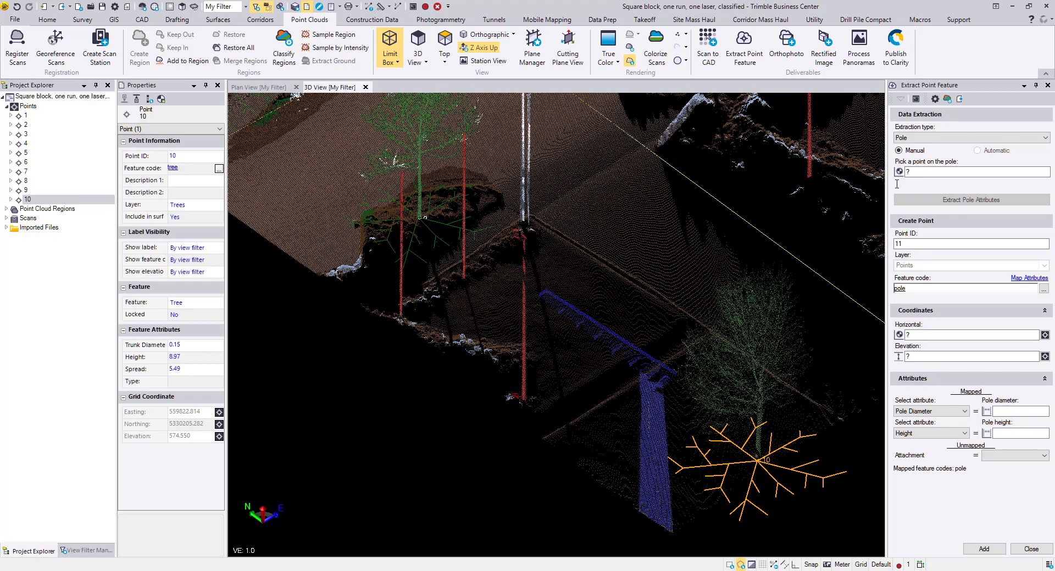
click(523, 244)
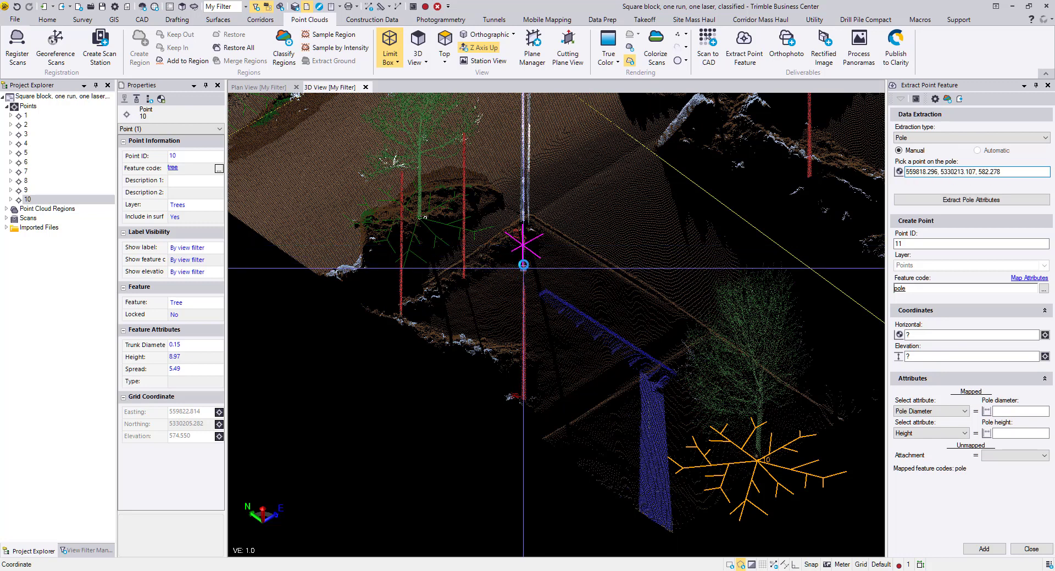
mouse_move(522, 267)
middle_down()
mouse_move(541, 308)
mouse_move(554, 285)
mouse_move(522, 306)
mouse_move(527, 321)
middle_up()
scroll(527, 321, up, 5)
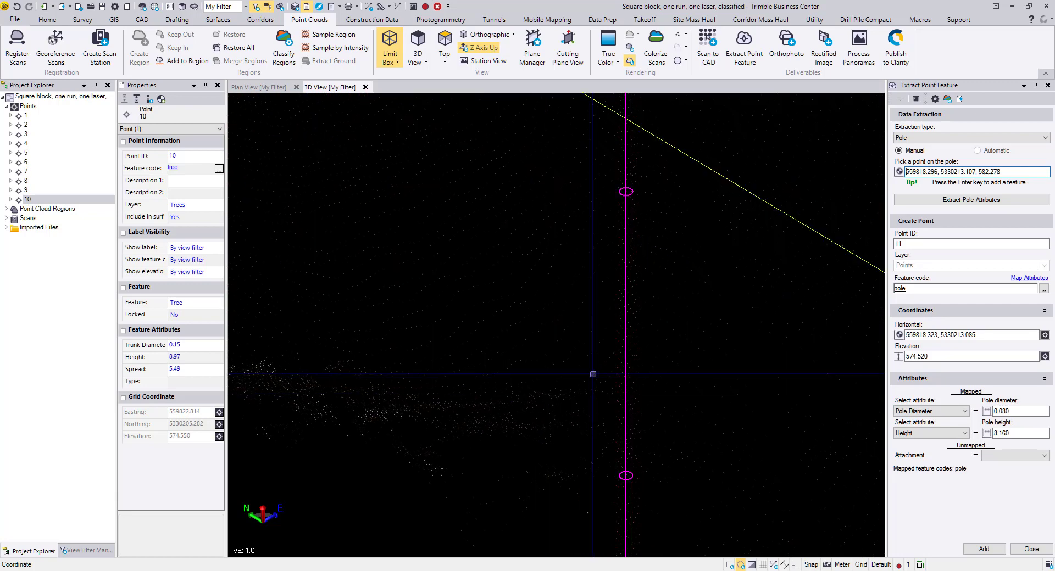
click(1011, 411)
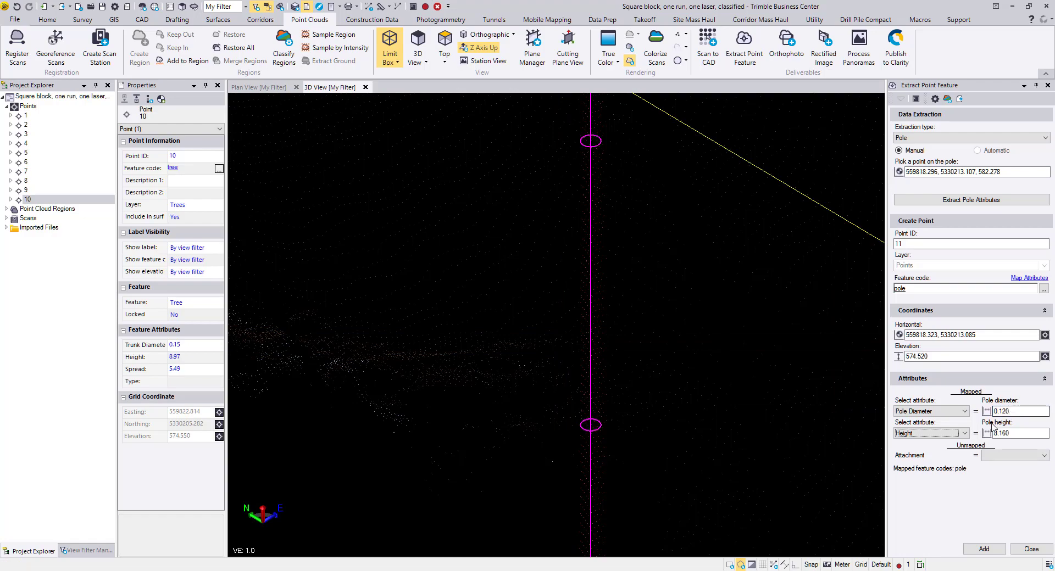
scroll(513, 299, down, 5)
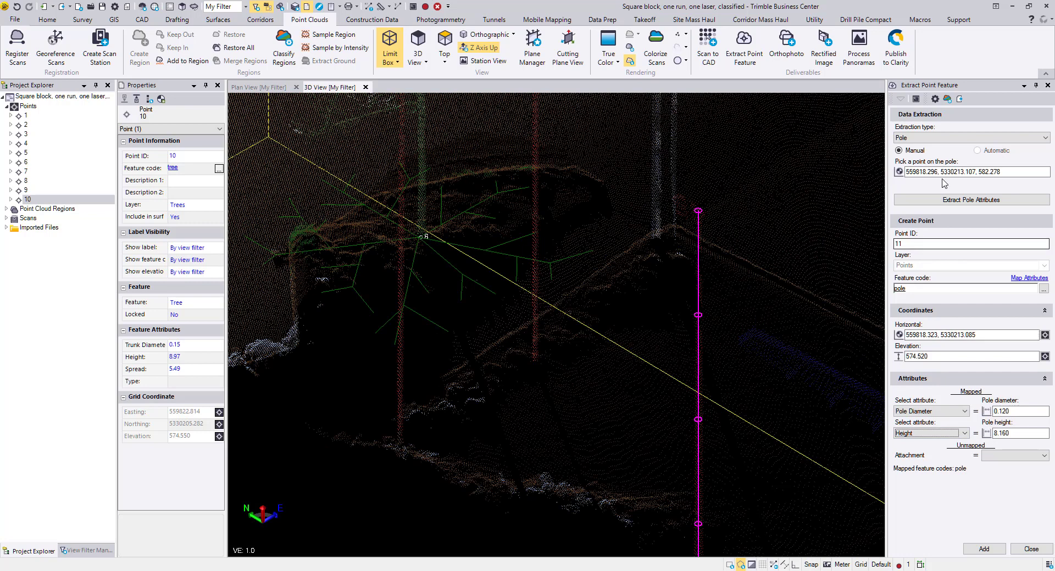
click(984, 549)
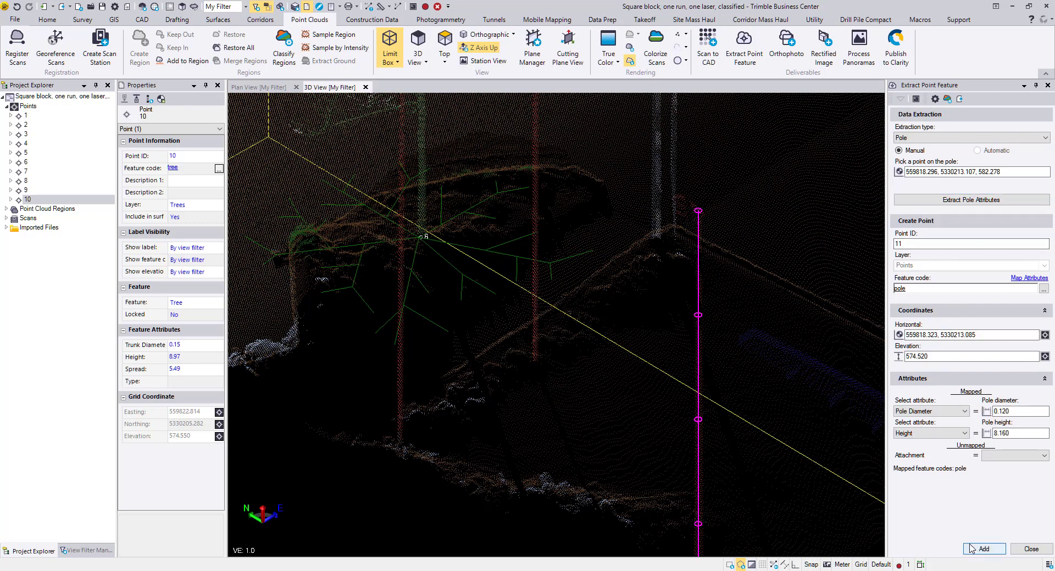
click(533, 330)
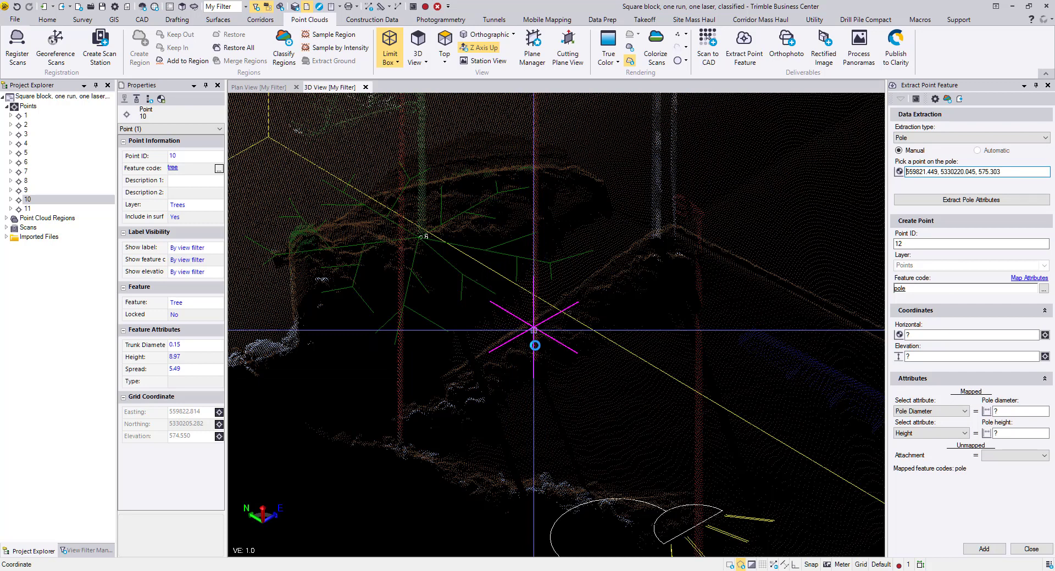
Add the next two extracted poles as points 12 and 13, then pick the red pole.
scroll(535, 345, up, 8)
scroll(522, 290, down, 6)
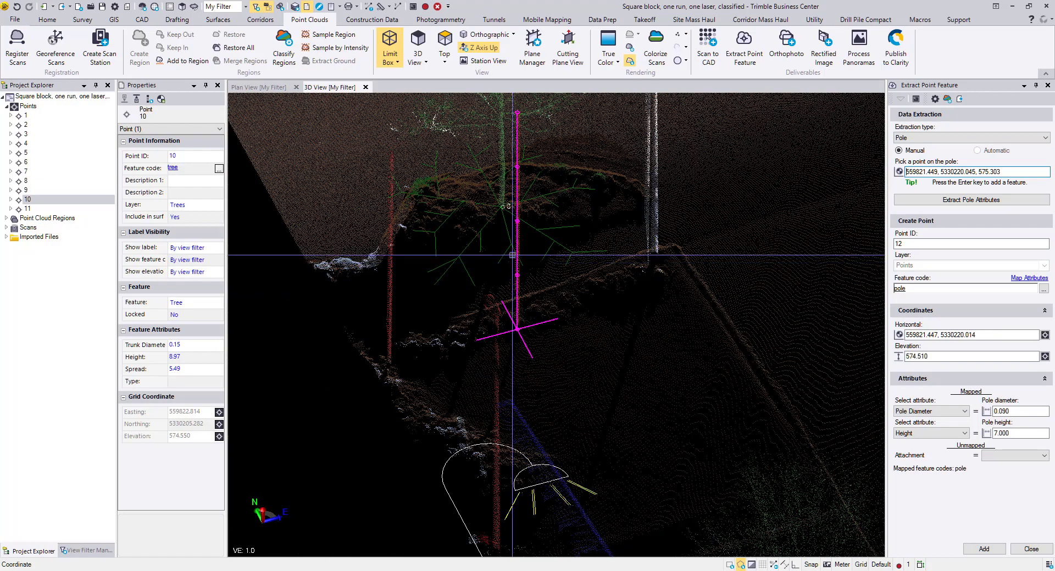
middle_drag(512, 255, 511, 291)
key(Return)
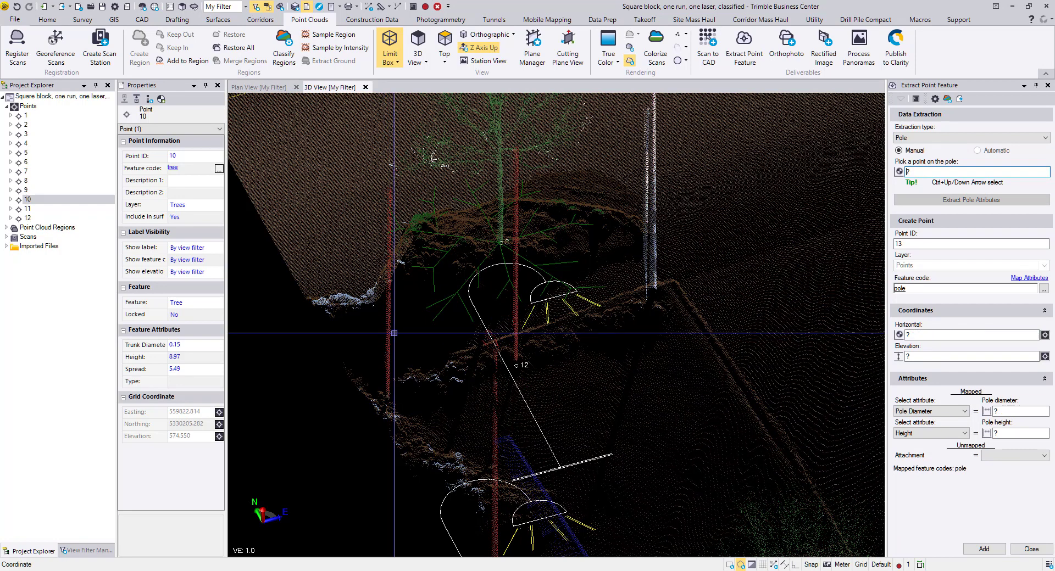
click(390, 334)
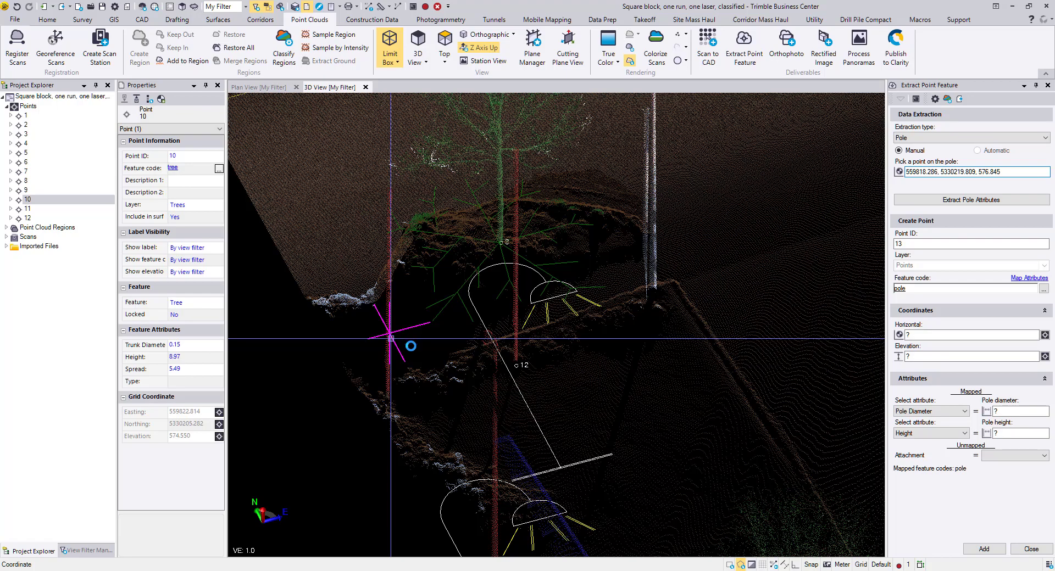
mouse_move(410, 346)
shift+middle_down()
mouse_move(524, 344)
mouse_move(441, 346)
mouse_move(499, 377)
shift+middle_up()
key(Return)
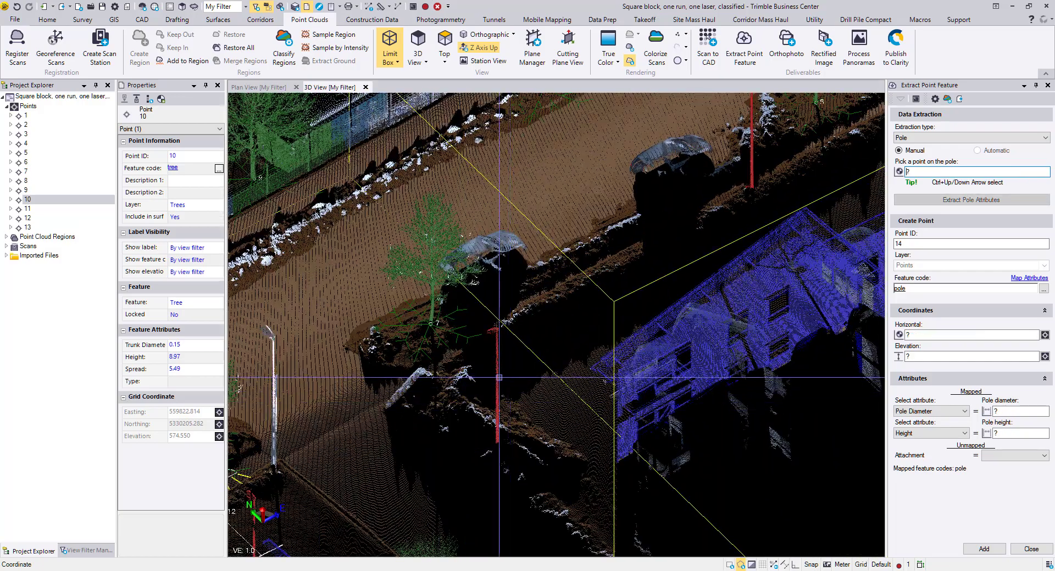
click(497, 374)
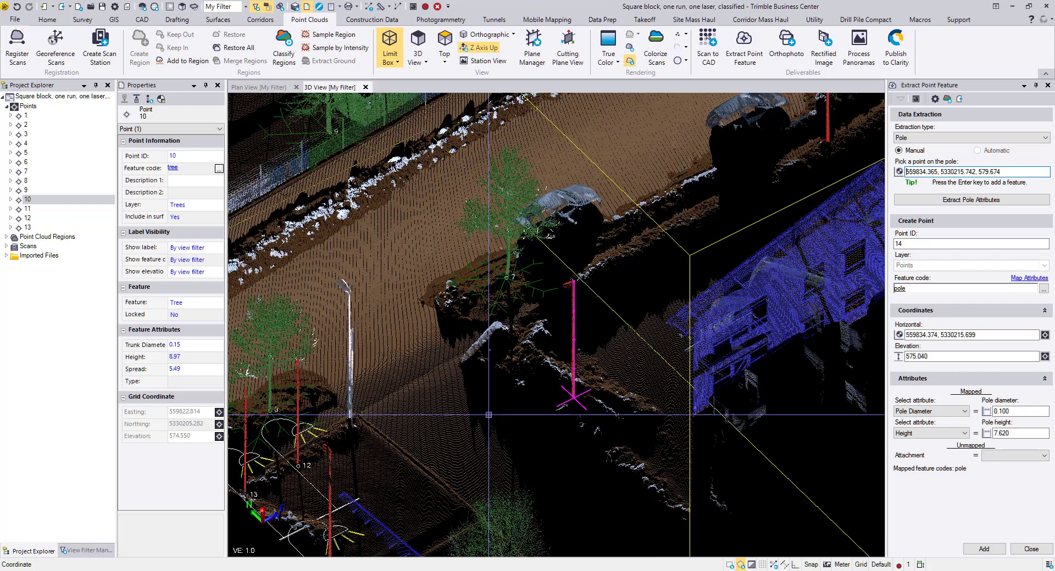
Correct the red pole's diameter to 0.120 and add it as point 14 with height 7.620.
mouse_move(589, 361)
shift+middle_down()
mouse_move(645, 359)
mouse_move(589, 375)
mouse_move(641, 372)
shift+middle_up()
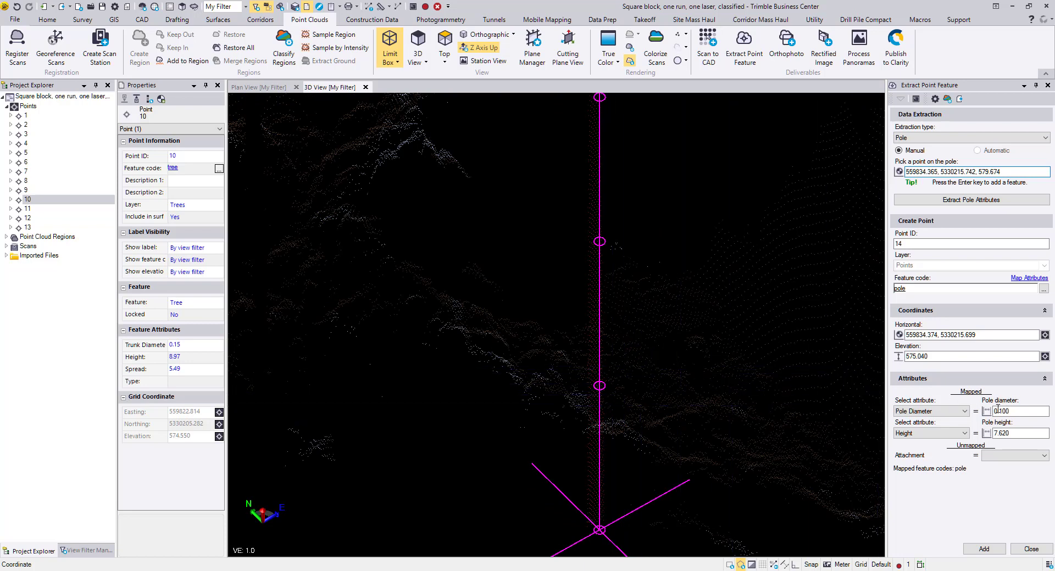
click(1019, 412)
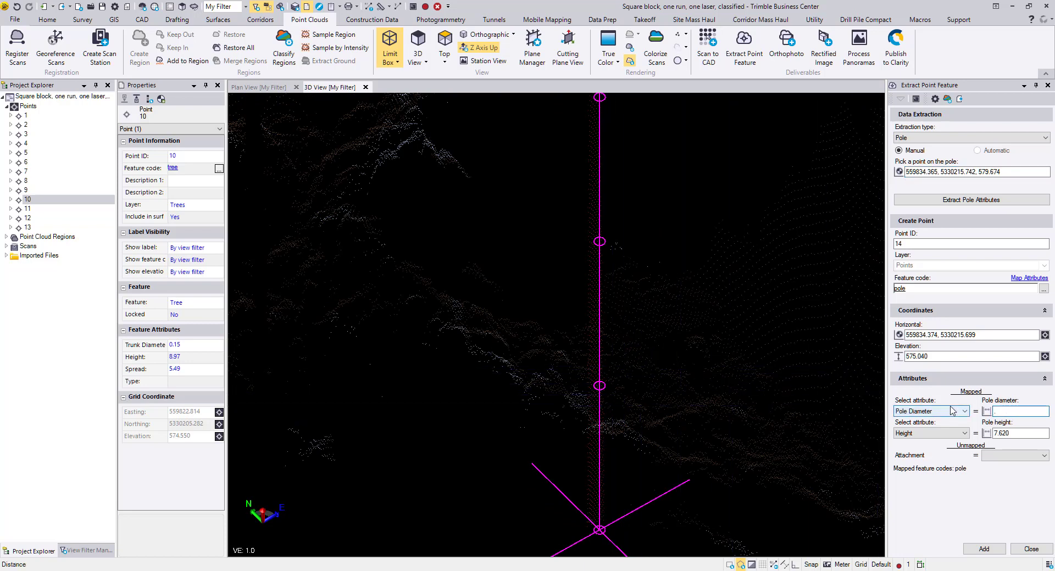
key(Tab)
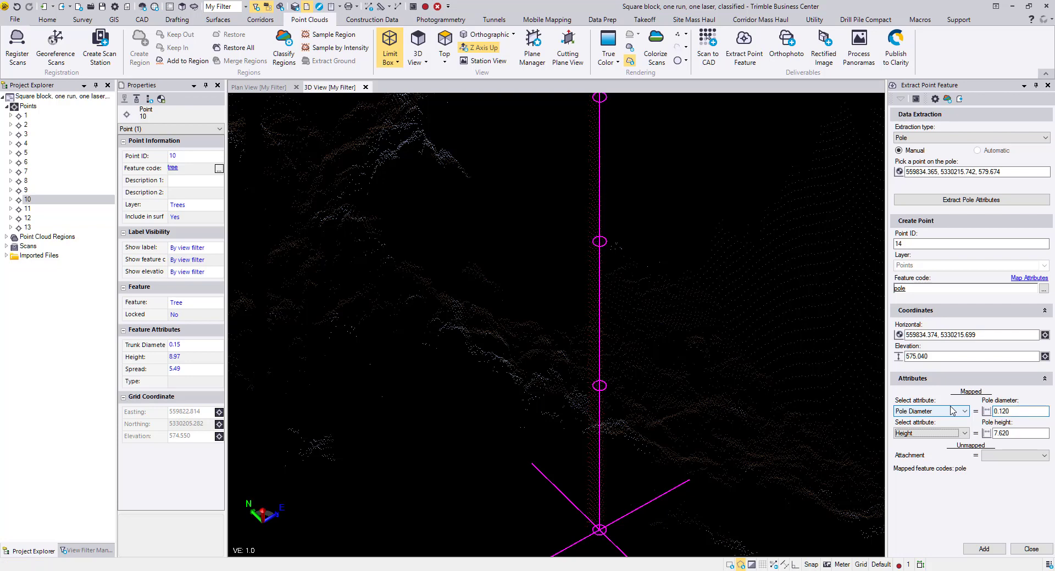
middle_drag(654, 377, 599, 343)
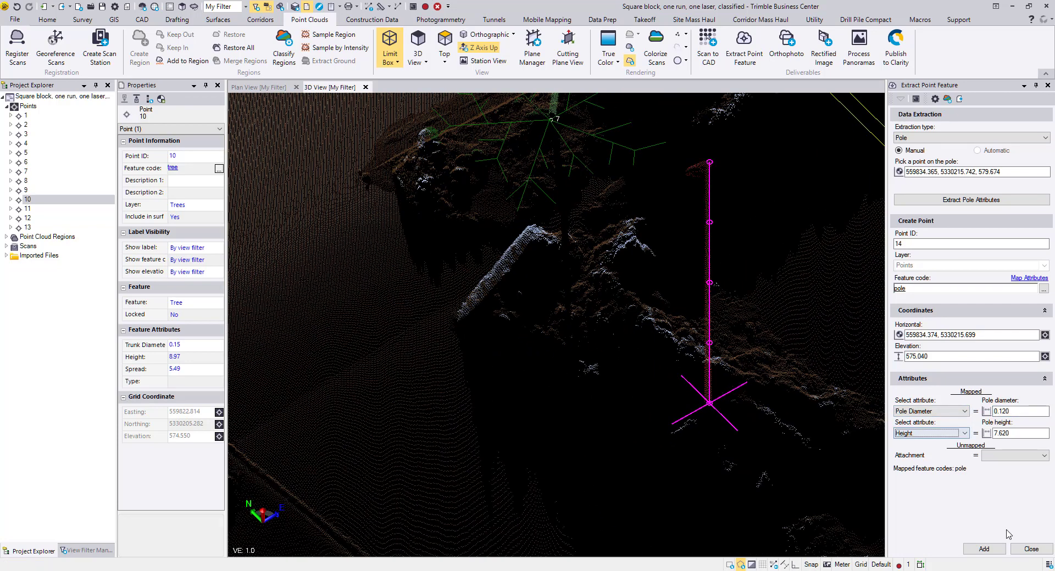
click(984, 549)
scroll(466, 325, up, 5)
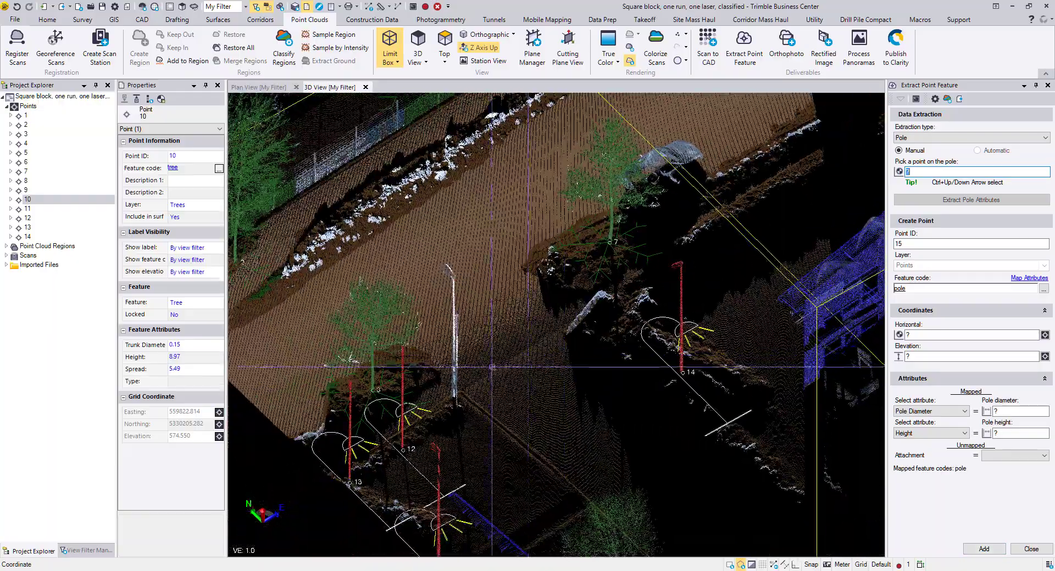
Add poles 15 (diameter 0.160, height 8.730) and 16 (diameter 0.120, height 7.040).
scroll(465, 324, up, 2)
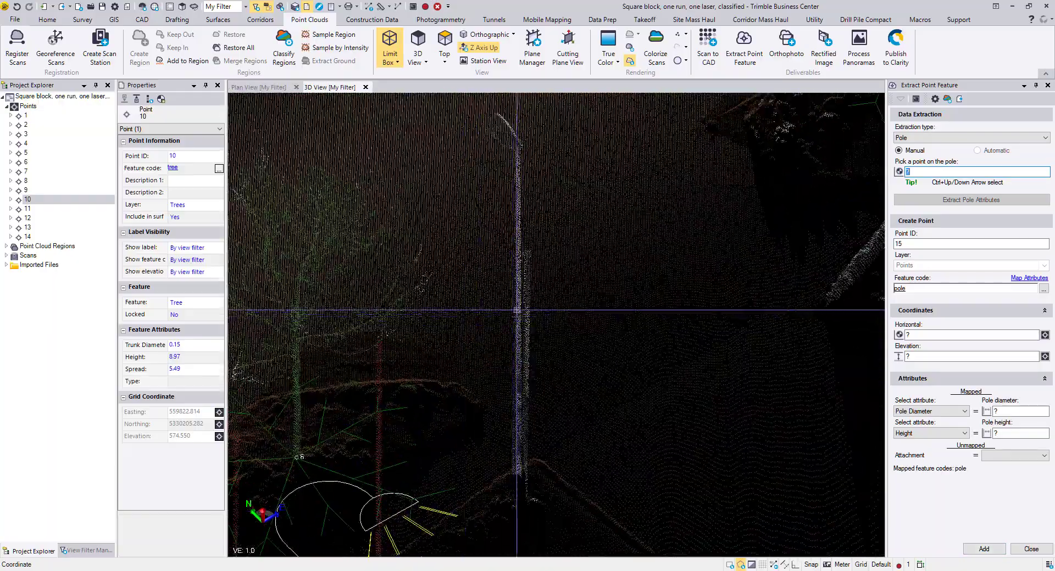
click(527, 322)
middle_drag(579, 330, 495, 338)
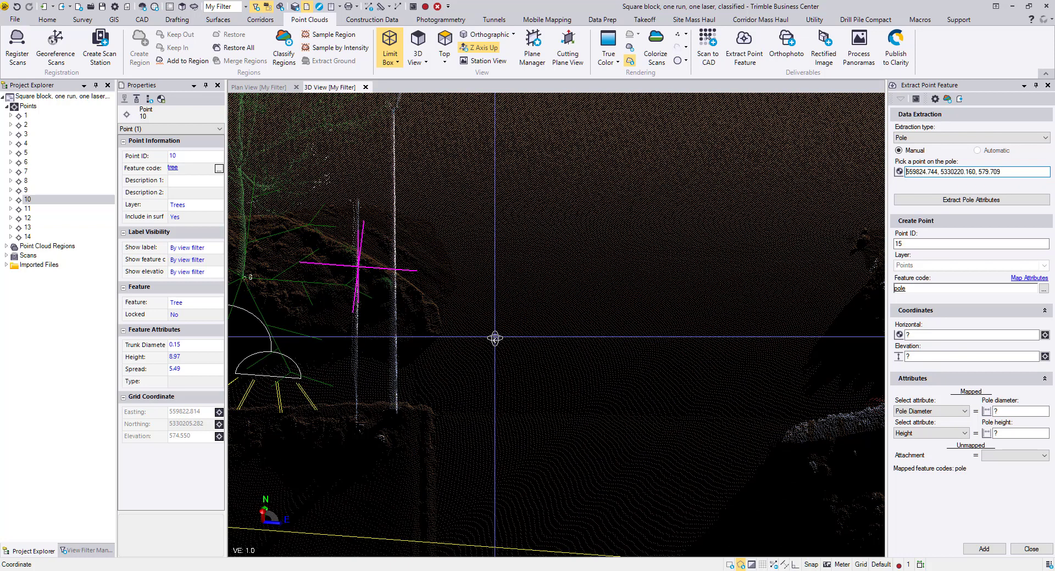
mouse_move(495, 338)
middle_down()
mouse_move(487, 365)
mouse_move(517, 370)
mouse_move(415, 357)
middle_up()
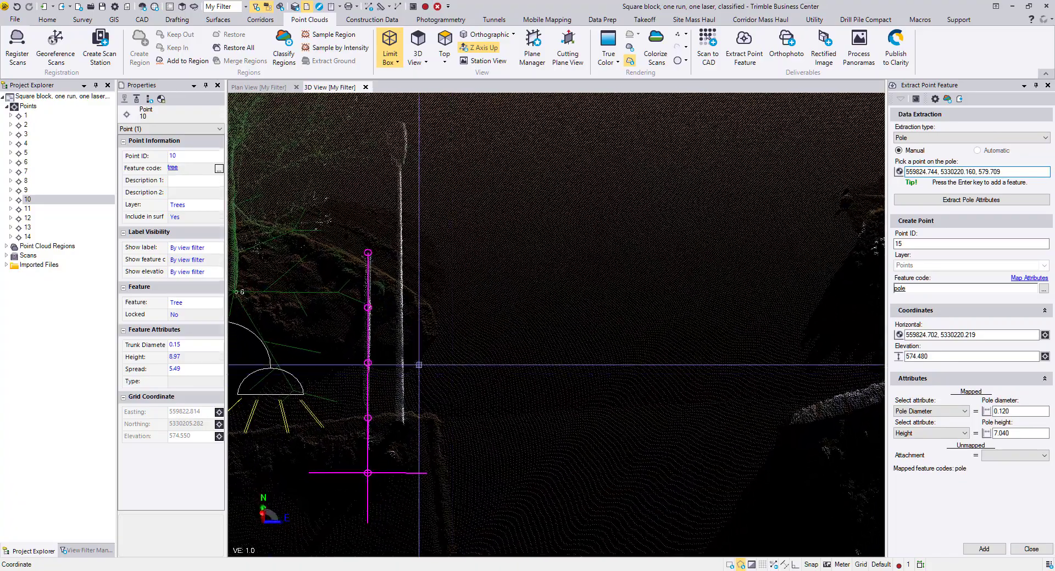
click(398, 353)
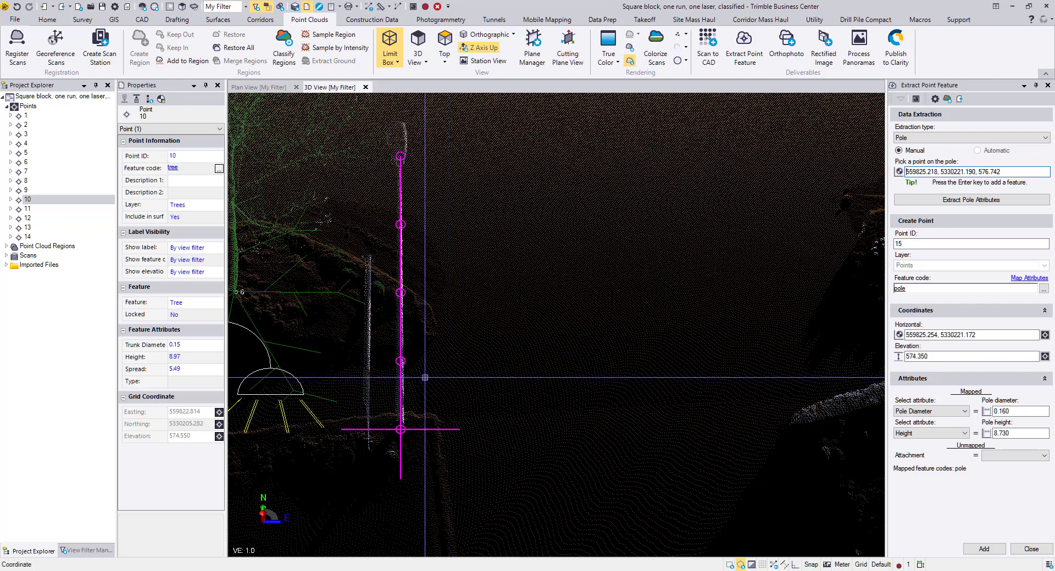
key(Return)
click(363, 361)
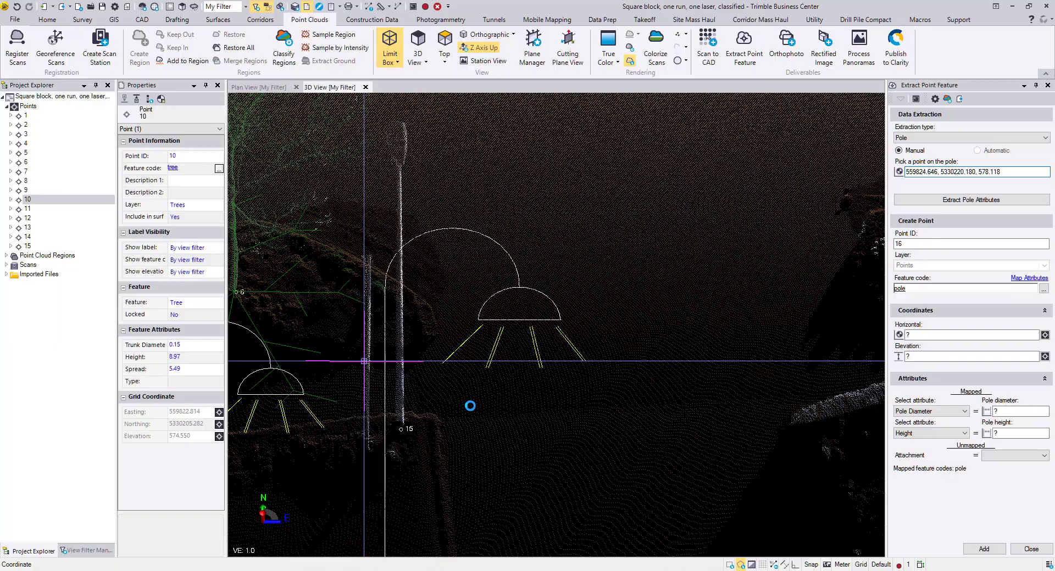
mouse_move(469, 406)
middle_down()
mouse_move(483, 405)
mouse_move(443, 405)
mouse_move(455, 407)
middle_up()
key(Return)
scroll(455, 407, down, 5)
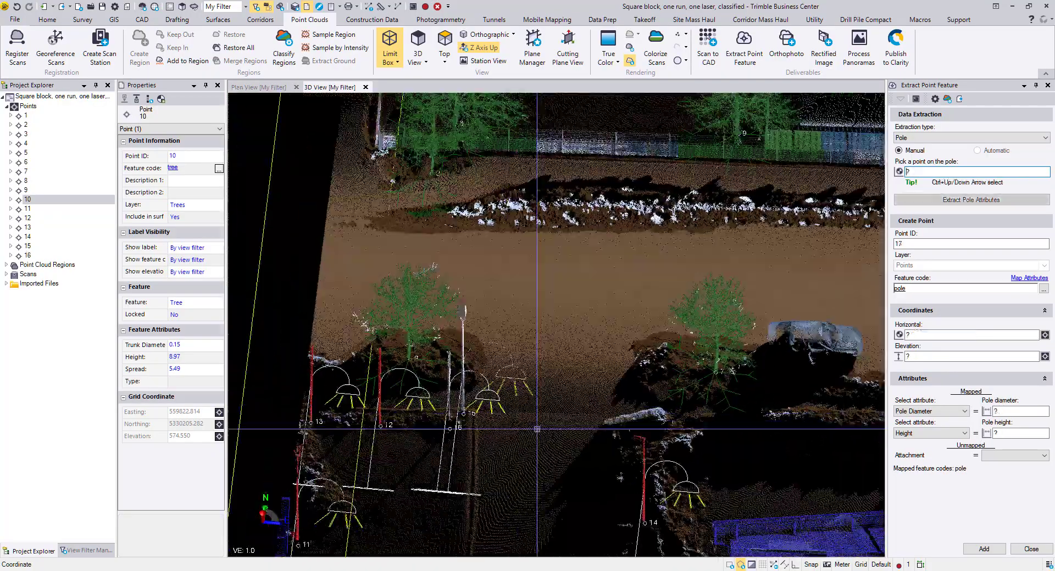
Orbit over the site and end the Extract Point Feature command.
middle_drag(555, 395, 564, 347)
scroll(574, 341, down, 3)
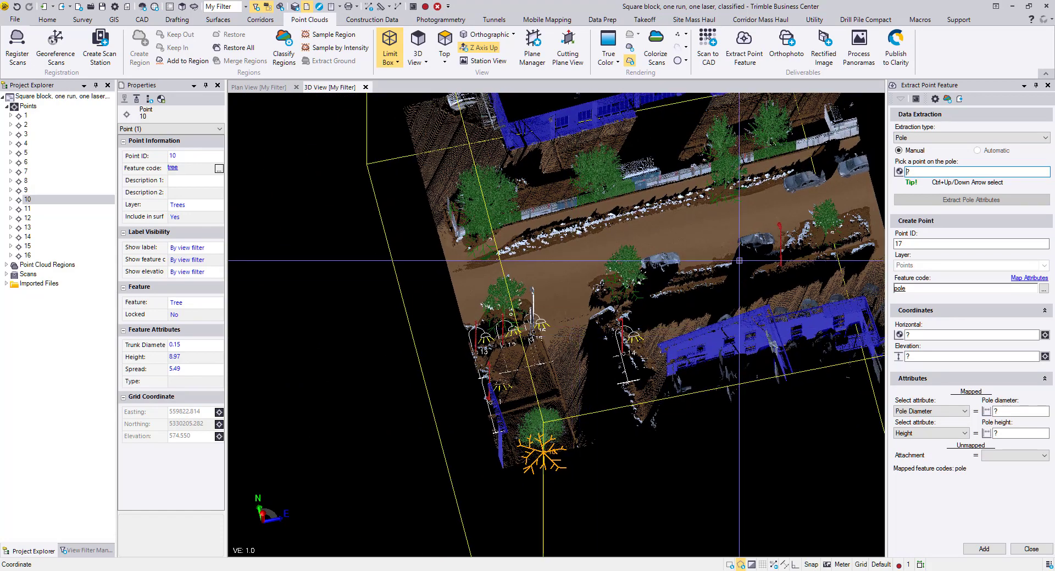
click(1048, 85)
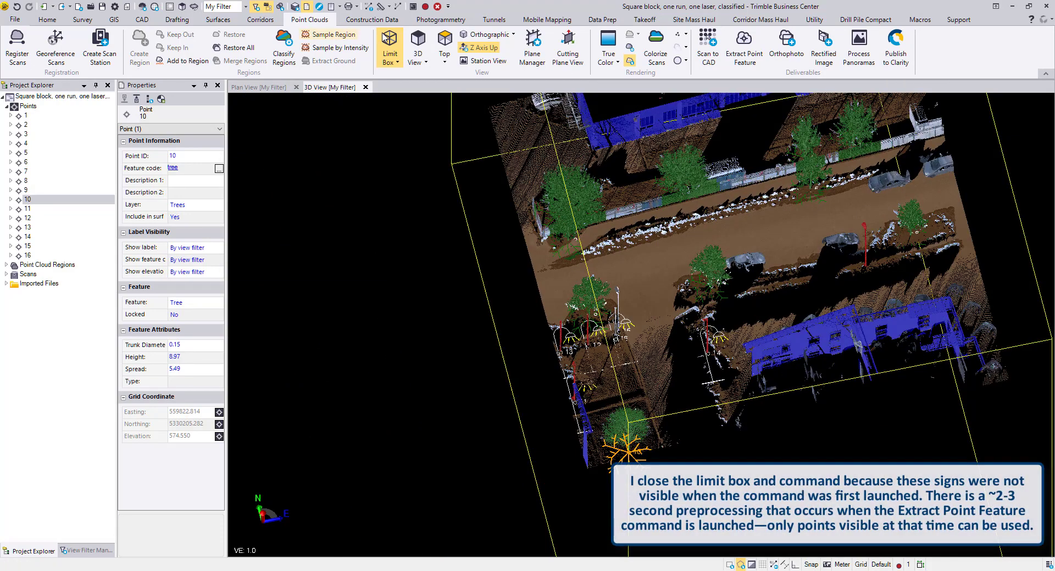
Turn off the Limit Box to show all points and rotate the view toward the red signs.
click(389, 47)
scroll(451, 267, up, 5)
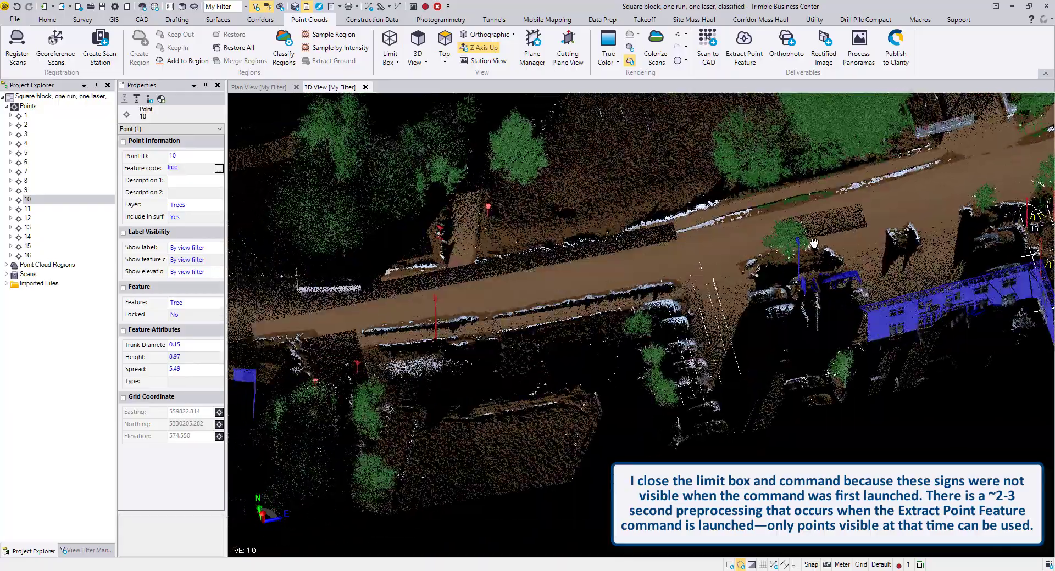
shift+middle_drag(452, 267, 650, 247)
scroll(577, 275, up, 4)
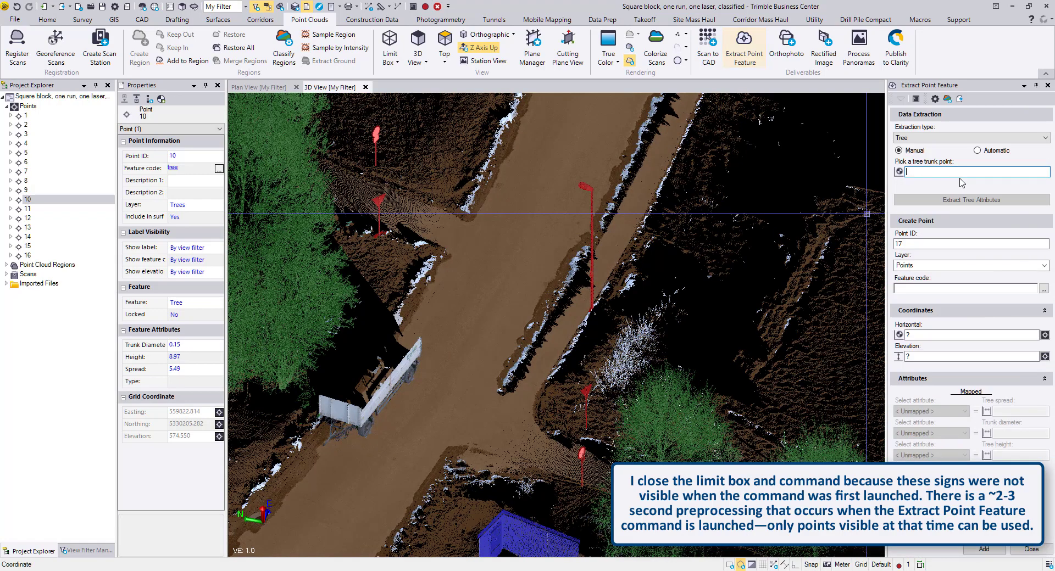
Set the extraction type to Sign with feature code 'signs'.
click(983, 137)
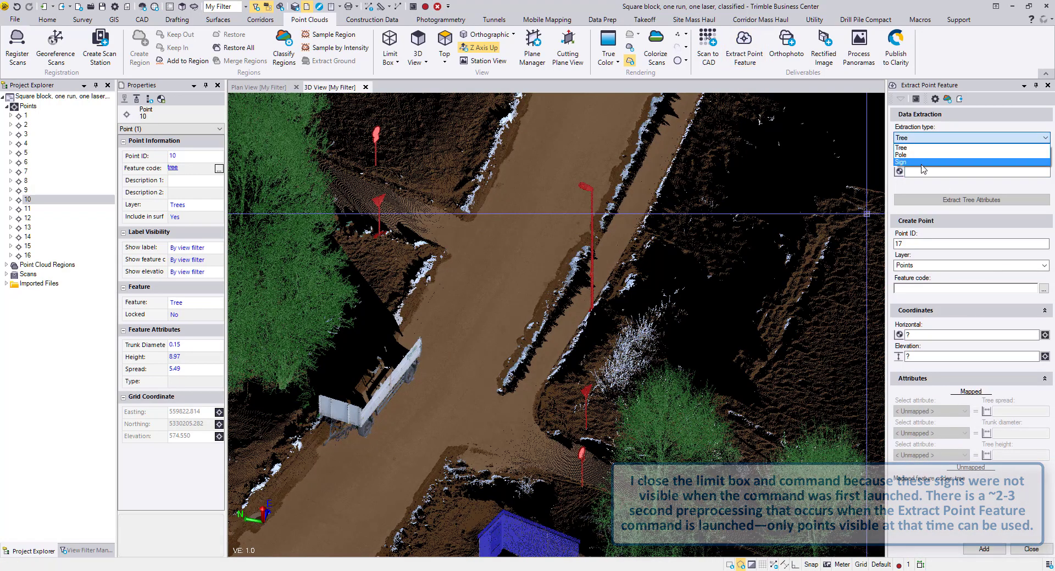
click(934, 150)
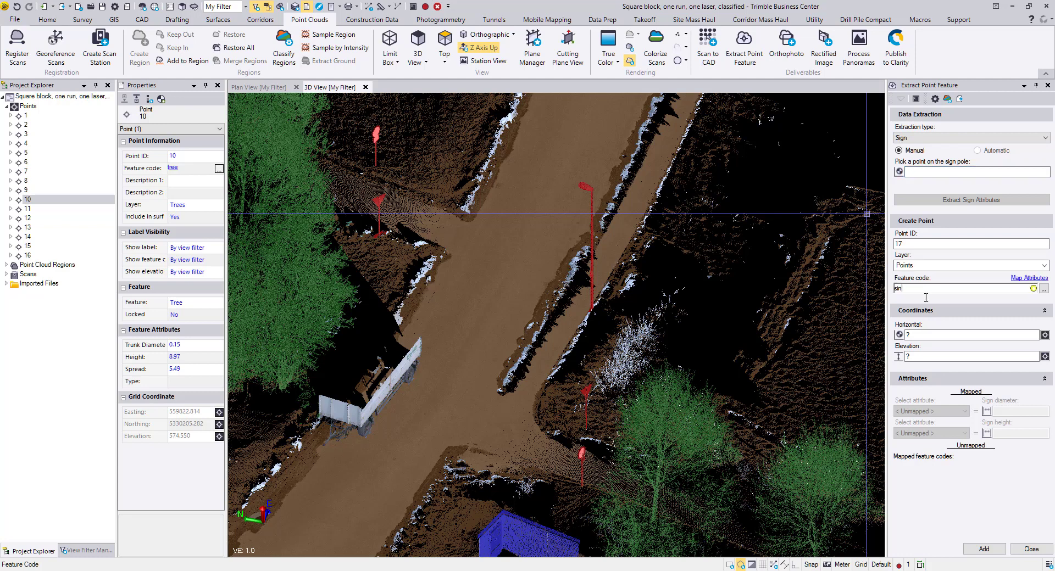
text(s)
Map Pole Diameter and Height to the sign attributes, then pick a point on the first sign pole.
click(934, 411)
click(929, 439)
click(934, 434)
click(929, 452)
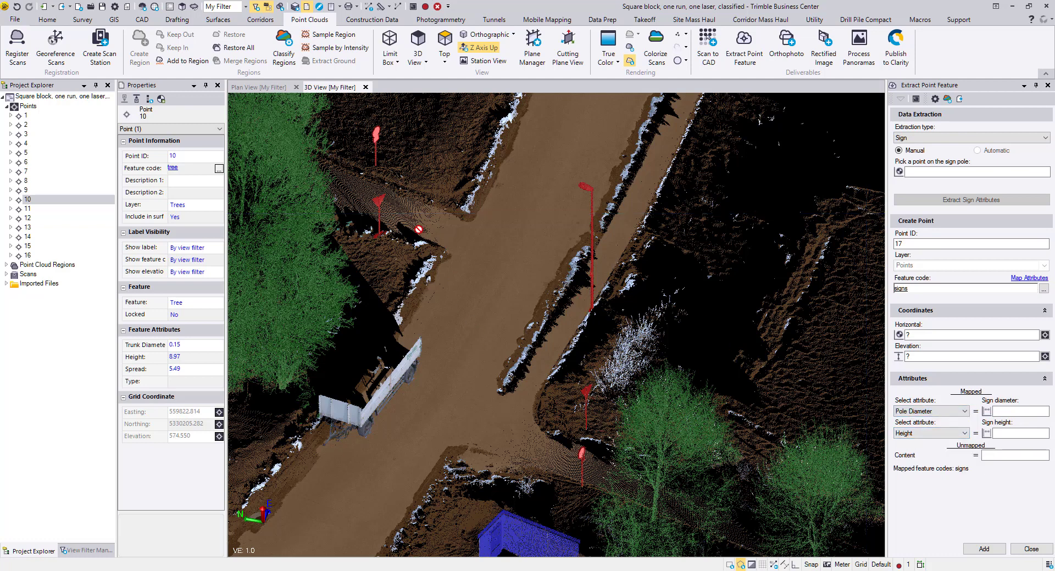
click(920, 173)
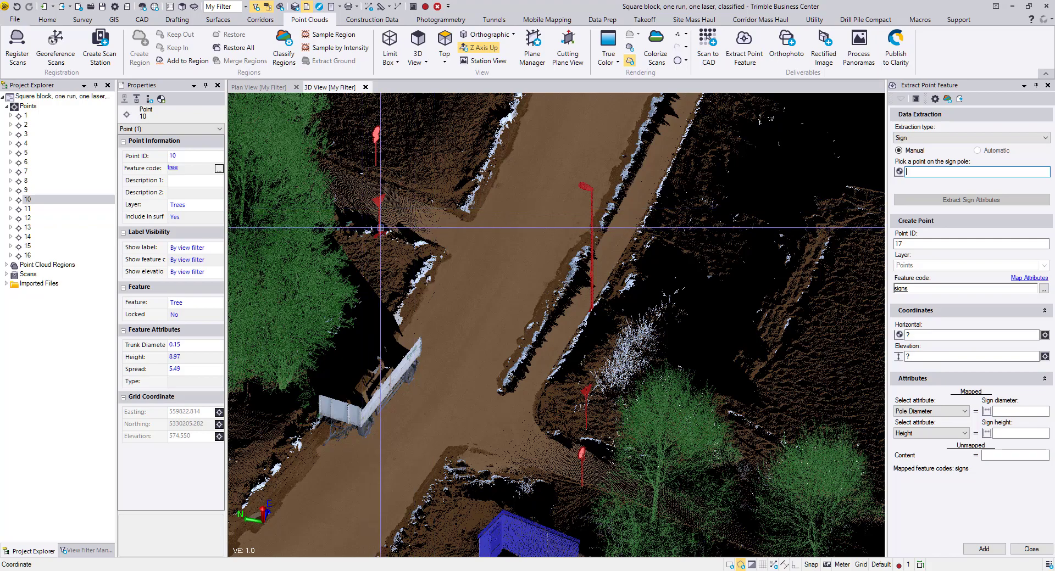
click(378, 225)
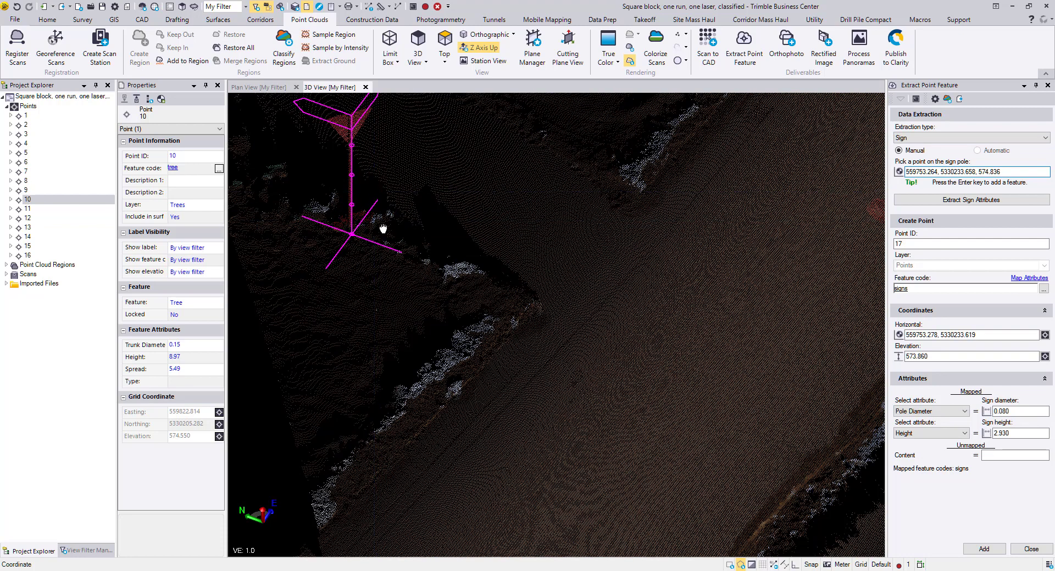
Add the first two extracted signs as points 17 and 18.
key(Return)
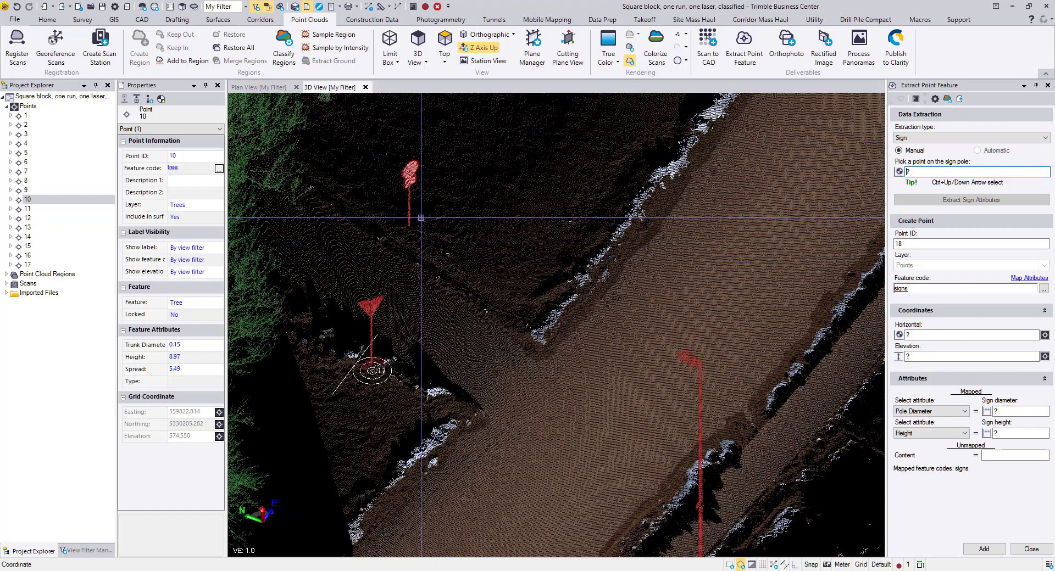
click(409, 207)
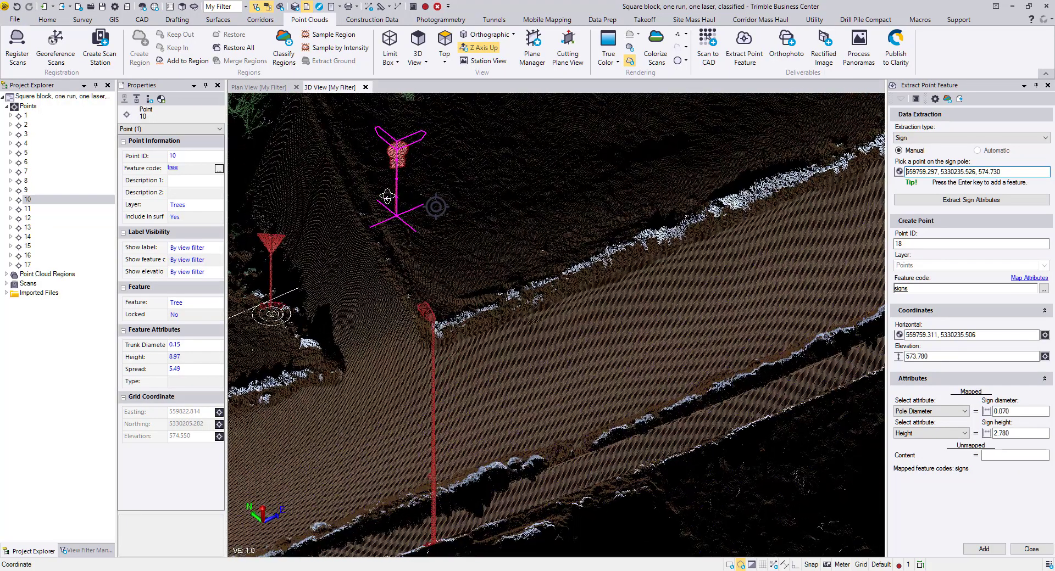
key(Return)
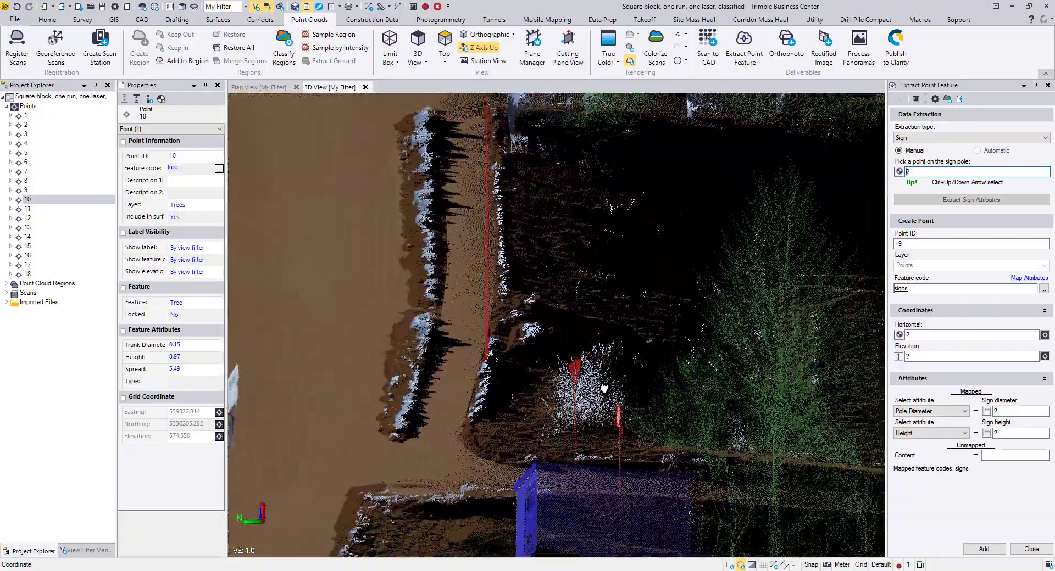
Pick the third and fourth sign poles and add them as points 19 and 20.
mouse_move(604, 389)
middle_down()
mouse_move(599, 340)
mouse_move(553, 416)
mouse_move(513, 384)
middle_up()
click(513, 367)
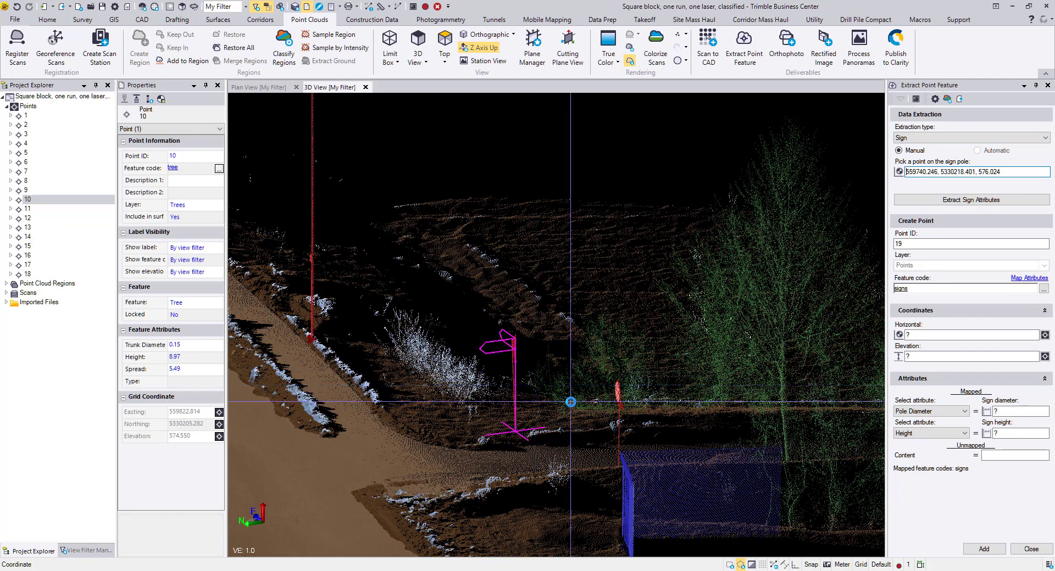
middle_drag(518, 387, 520, 433)
key(Return)
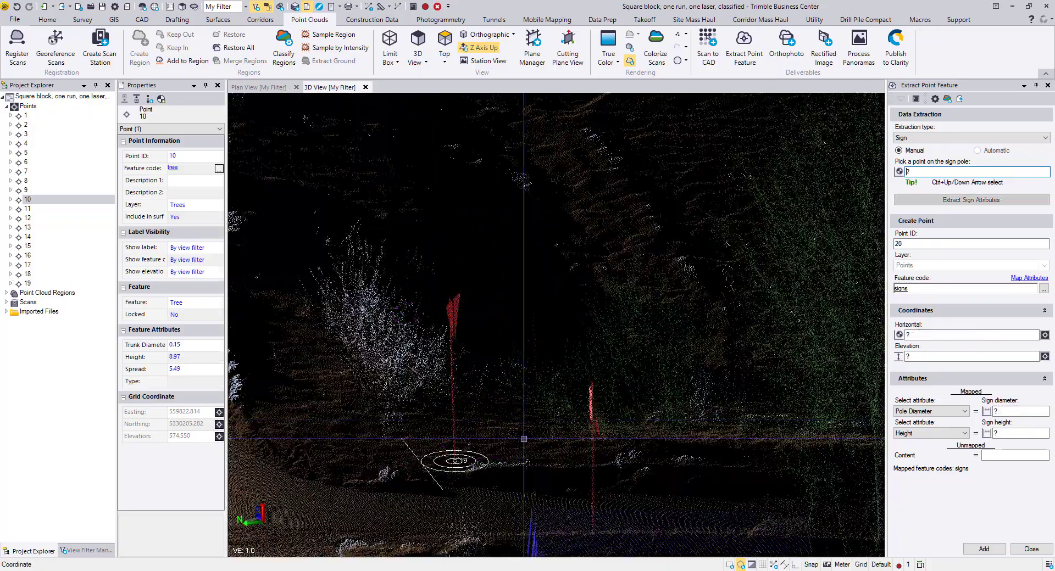
click(575, 417)
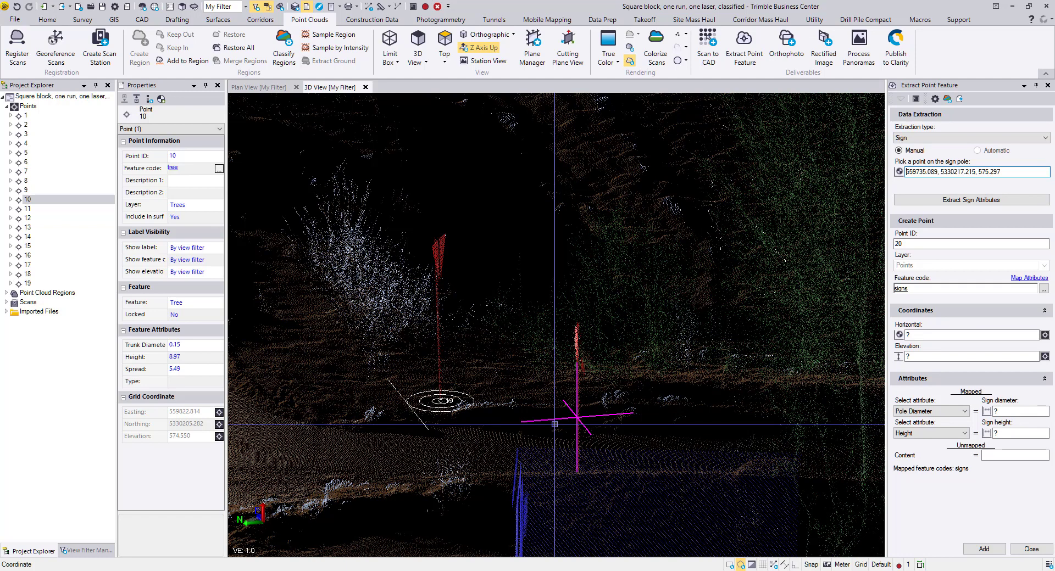
middle_drag(555, 423, 560, 400)
key(Return)
scroll(576, 431, down, 3)
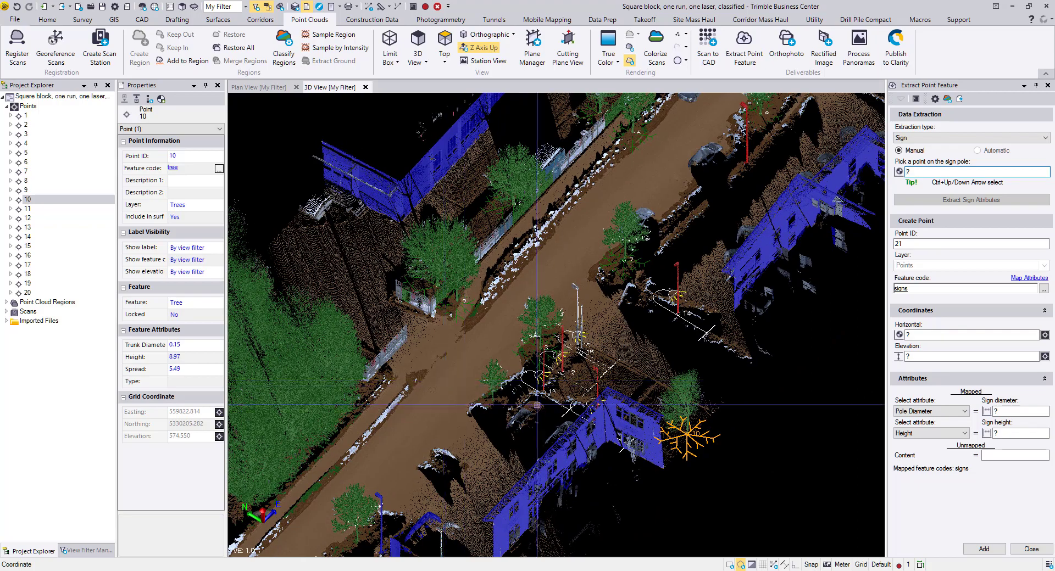
middle_drag(532, 352, 516, 313)
scroll(449, 340, down, 3)
scroll(524, 324, up, 3)
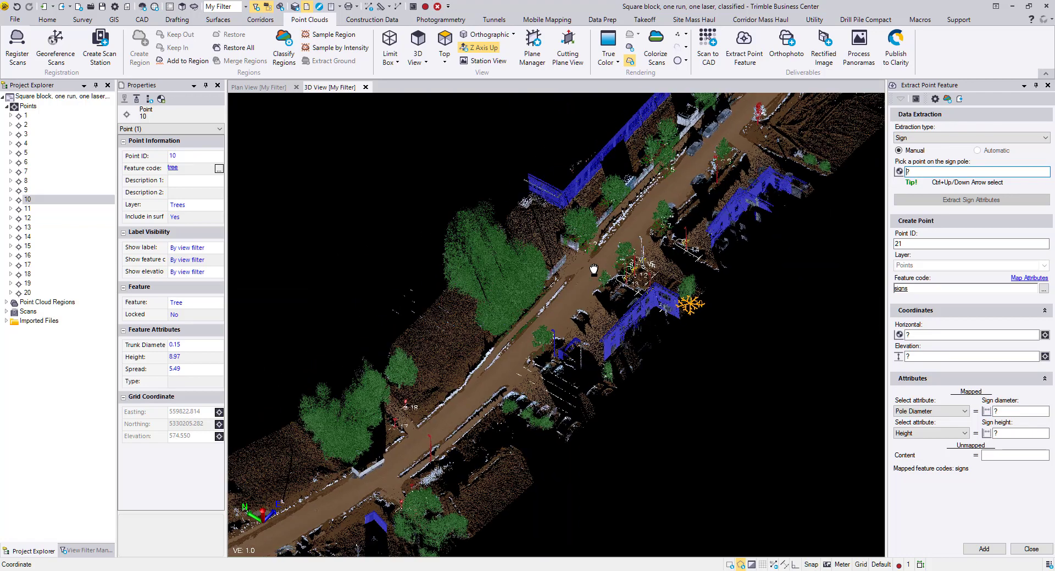